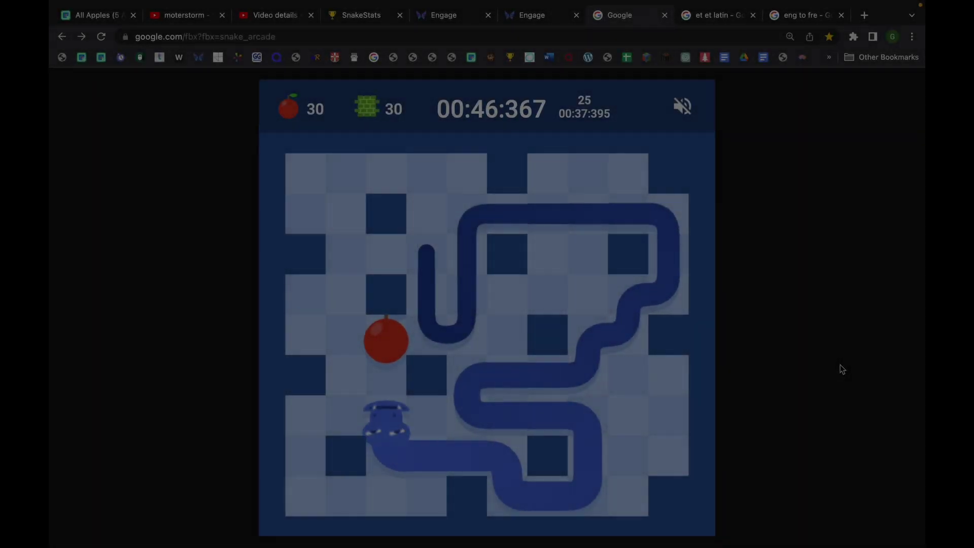
# Step: Steer the snake to eat the nearby apples, pushing the count past 30
pyautogui.press('Up')
pyautogui.press('Left')
pyautogui.press('Up')
pyautogui.press('Right')
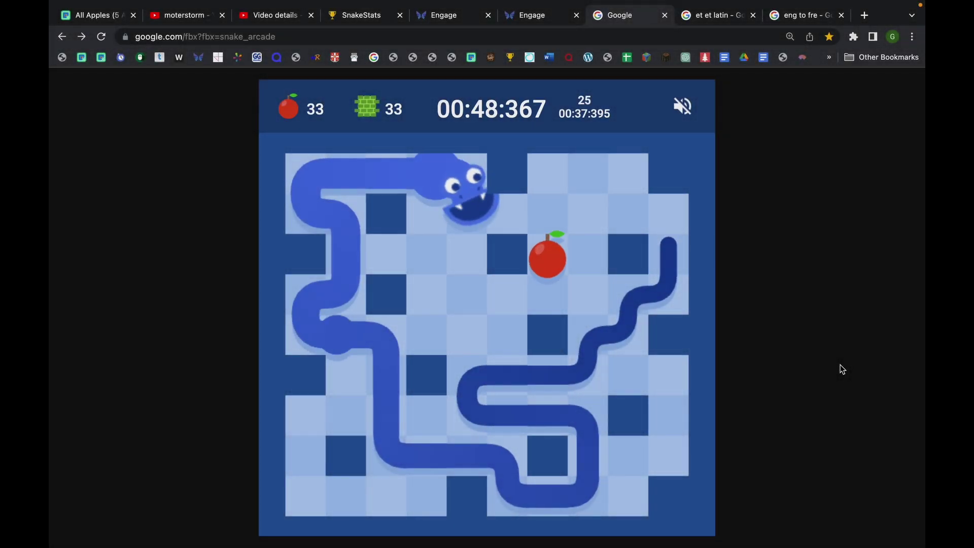
pyautogui.press('Down')
pyautogui.press('Right')
pyautogui.press('Up')
pyautogui.press('Right')
pyautogui.press('Down')
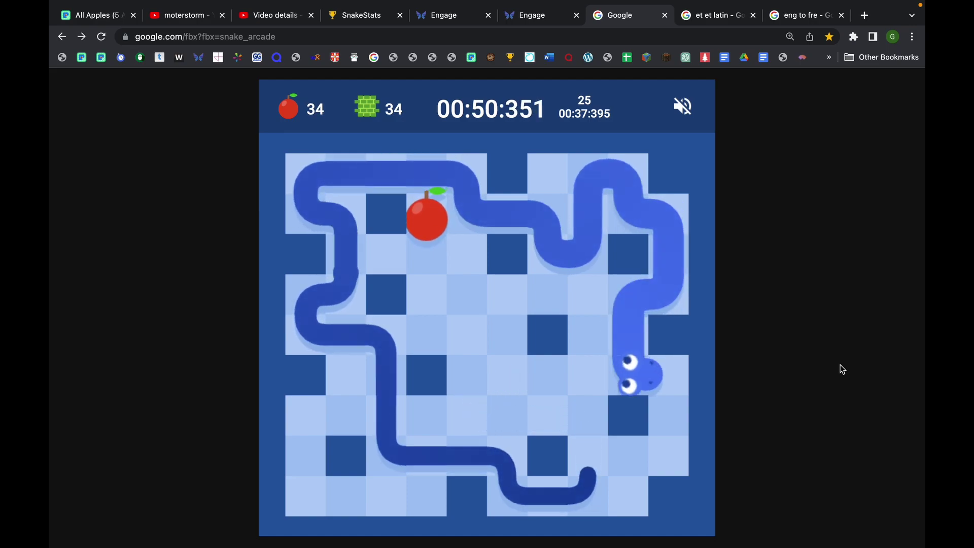
# Step: Guide the snake along the bottom row of the walled board
pyautogui.press('Right')
pyautogui.press('Down')
pyautogui.press('Left')
pyautogui.press('Up')
pyautogui.press('Left')
pyautogui.press('Down')
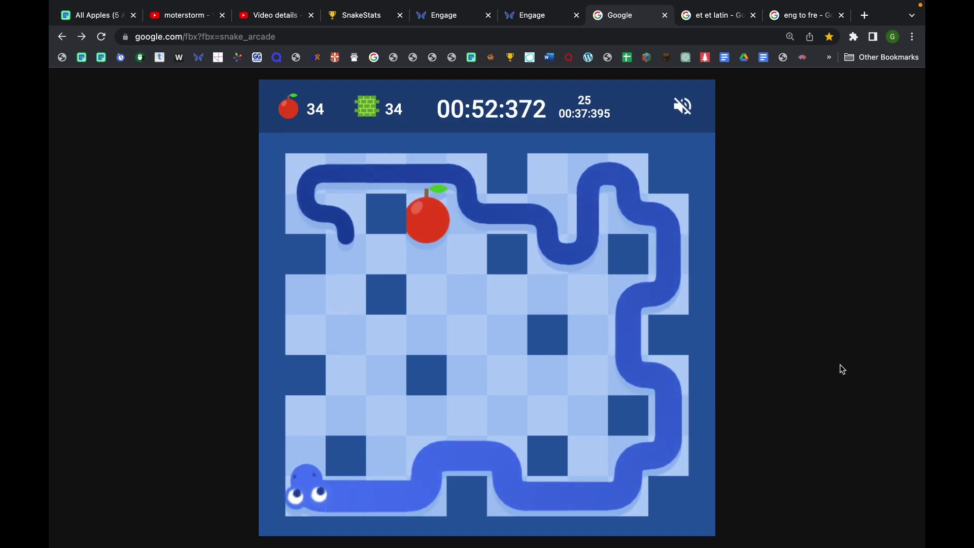
# Step: Steer the snake up, across and down toward the apple until it crashes at 35 apples
pyautogui.press('Up')
pyautogui.press('Right')
pyautogui.press('Down')
pyautogui.press('Right')
pyautogui.press('Down')
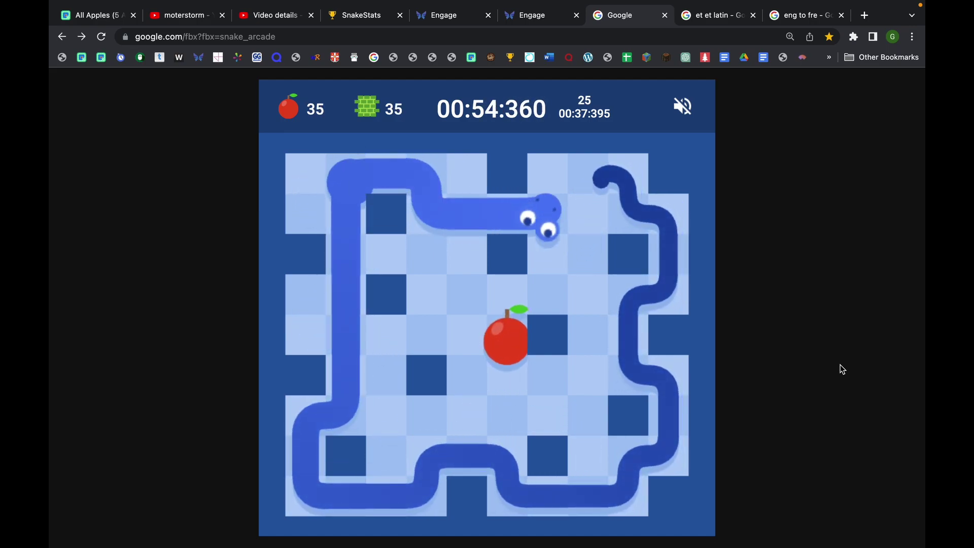
pyautogui.press('Left')
pyautogui.press('Down')
# Step: Start the new walled-board round and collect the first apples
pyautogui.press('Return')
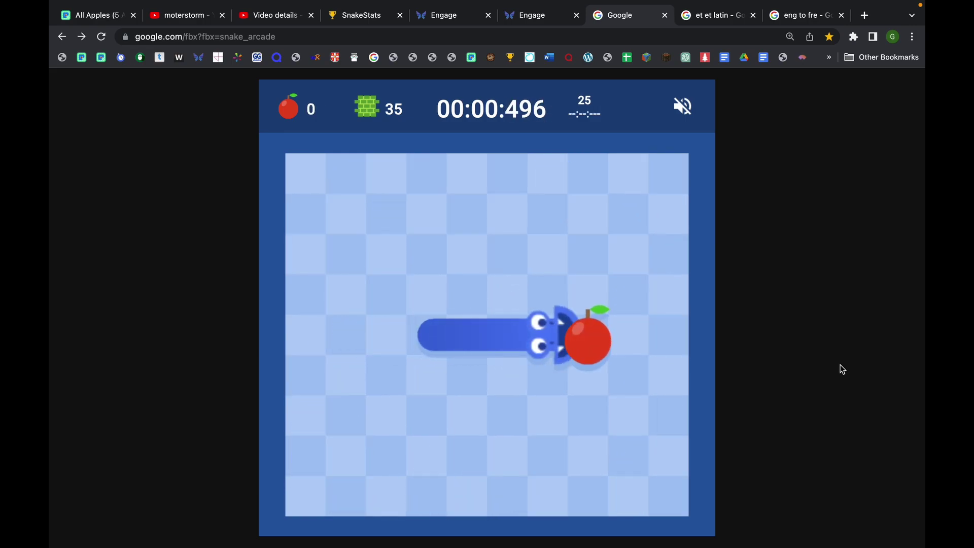
pyautogui.press('Down')
pyautogui.press('Left')
pyautogui.press('Up')
pyautogui.press('Right')
pyautogui.press('Down')
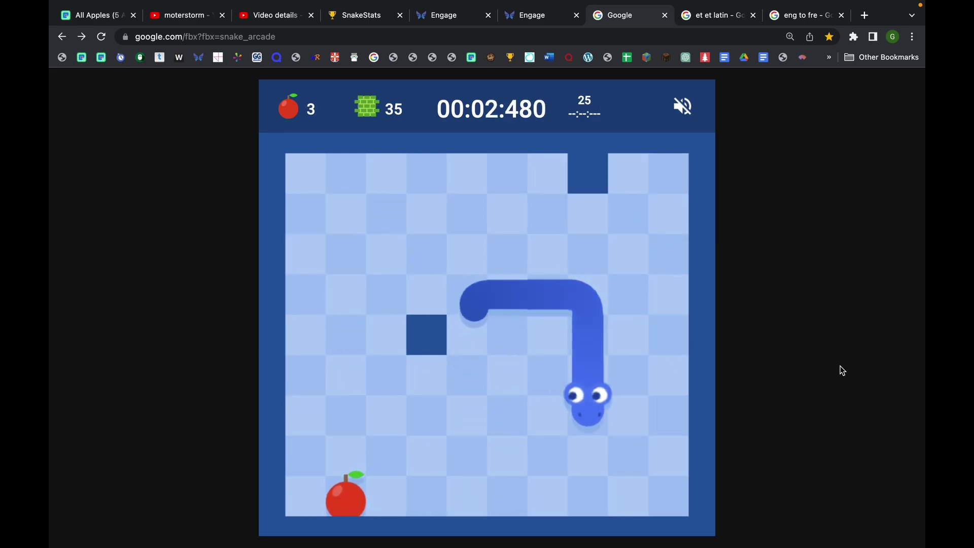
# Step: Loop the snake around to eat two apples
pyautogui.press('Down')
pyautogui.press('Left')
pyautogui.press('Up')
pyautogui.press('Right')
pyautogui.press('Down')
pyautogui.press('Right')
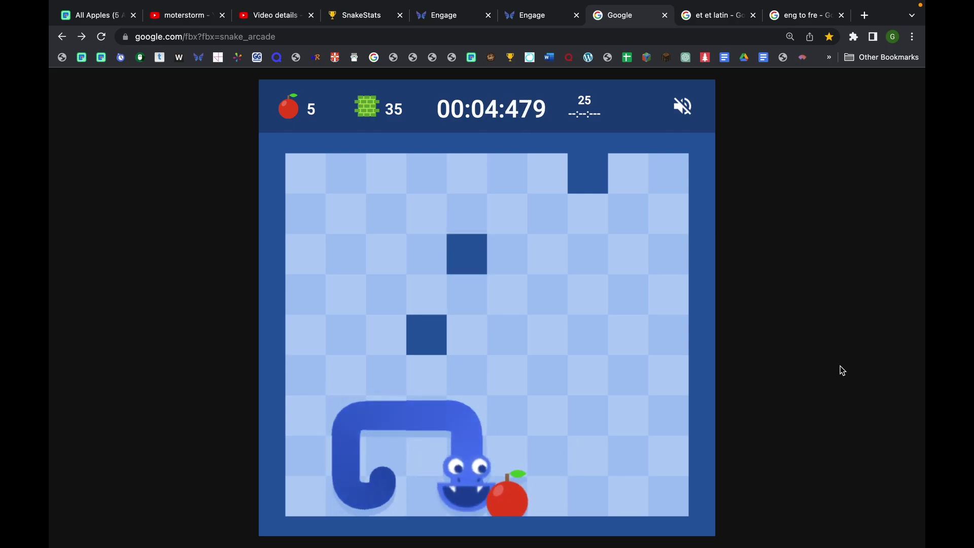
# Step: Turn the snake toward the next two apples and eat them
pyautogui.press('Right')
pyautogui.press('Up')
pyautogui.press('Right')
pyautogui.press('Down')
pyautogui.press('Left')
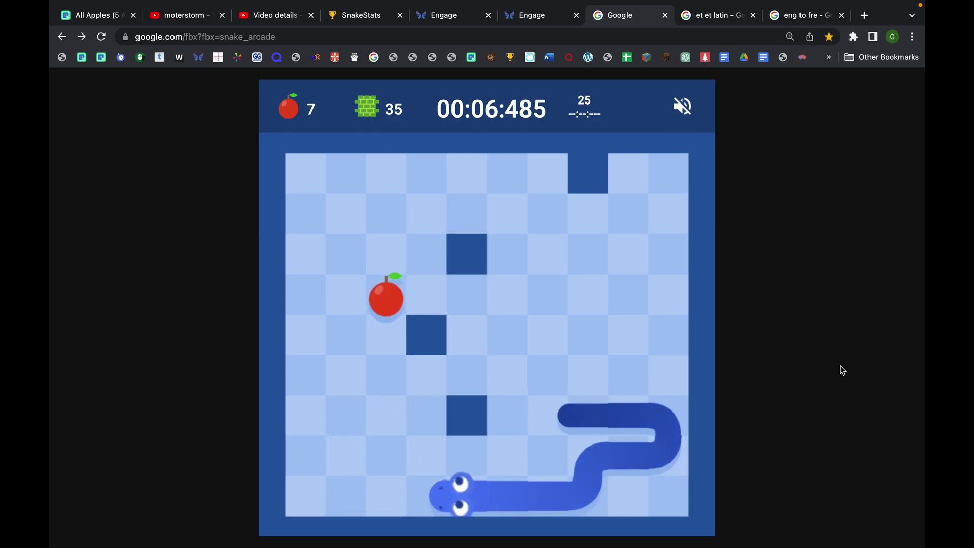
# Step: Steer the snake up the left side, eating apples along it
pyautogui.press('Up')
pyautogui.press('Right')
pyautogui.press('Down')
pyautogui.press('Right')
pyautogui.press('Down')
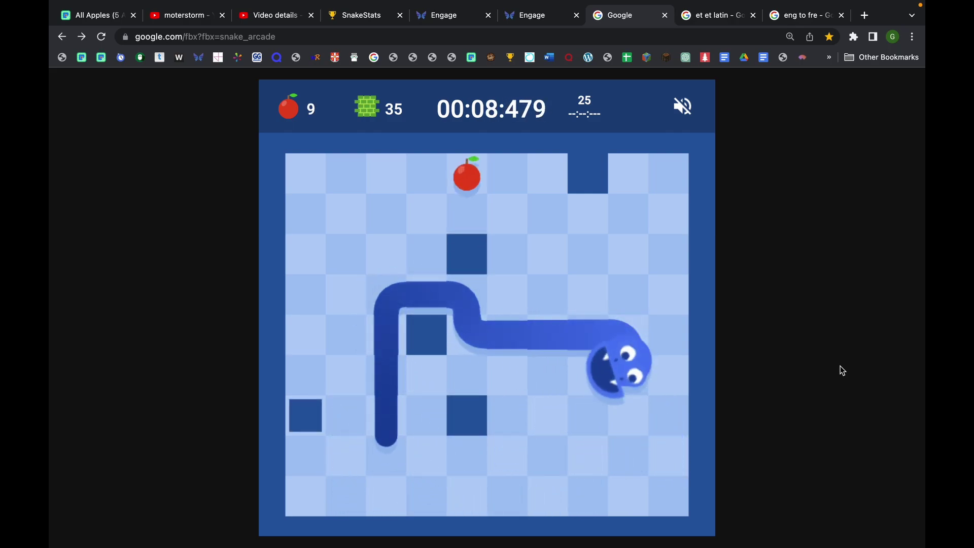
# Step: Route the snake to the top apple, then down to the bottom apple
pyautogui.press('Down')
pyautogui.press('Left')
pyautogui.press('Up')
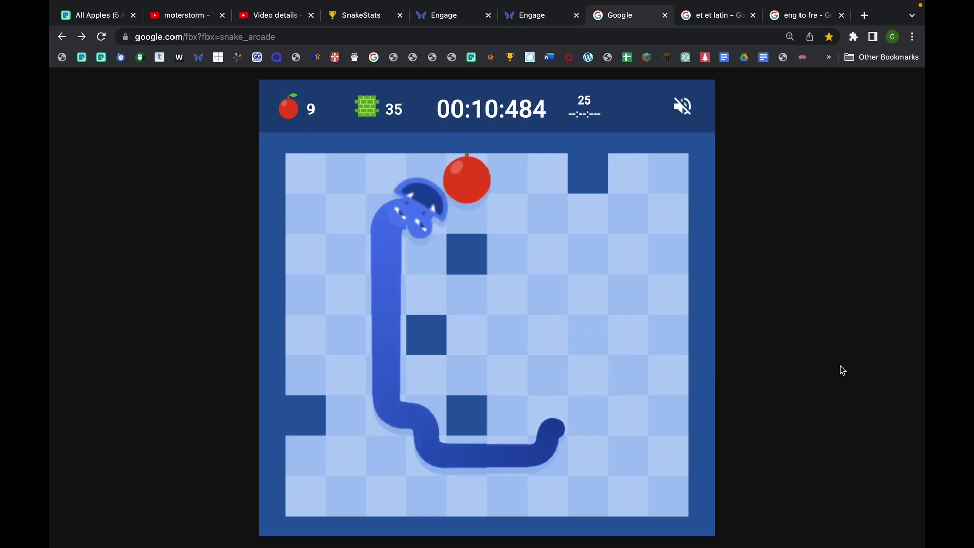
pyautogui.press('Right')
pyautogui.press('Down')
pyautogui.press('Left')
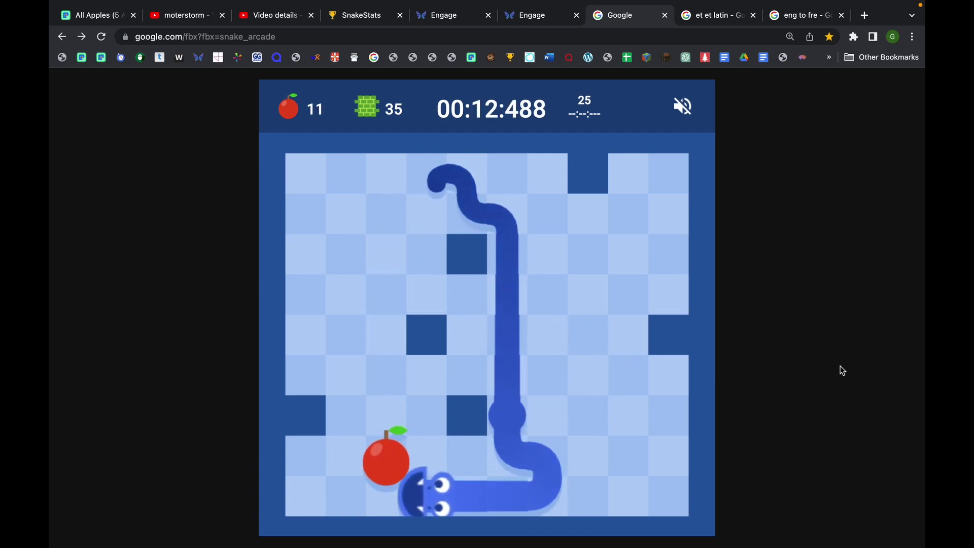
# Step: Eat the apple to the left, then sweep the lower rows for more apples
pyautogui.press('Up')
pyautogui.press('Up')
pyautogui.press('Right')
pyautogui.press('Down')
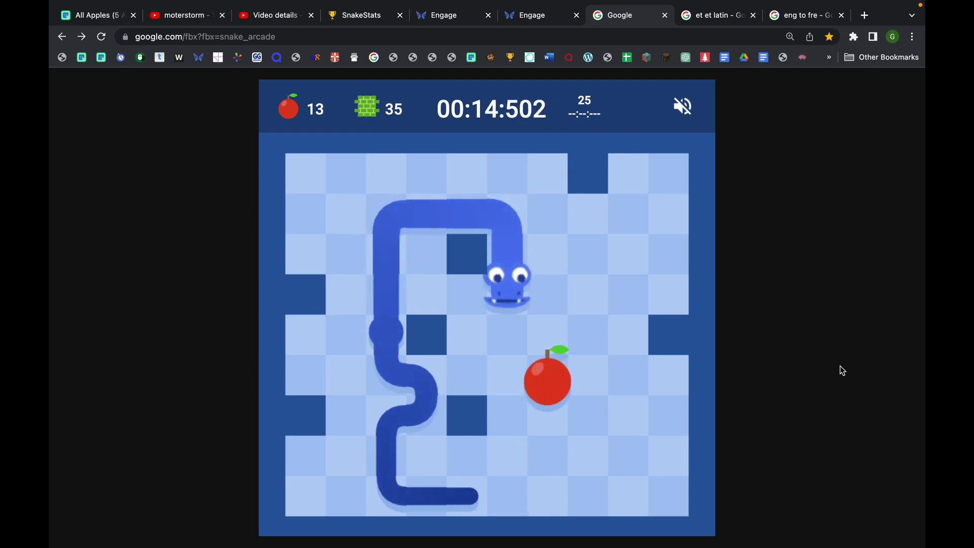
pyautogui.press('Down')
pyautogui.press('Left')
pyautogui.press('Down')
pyautogui.press('Left')
pyautogui.press('Up')
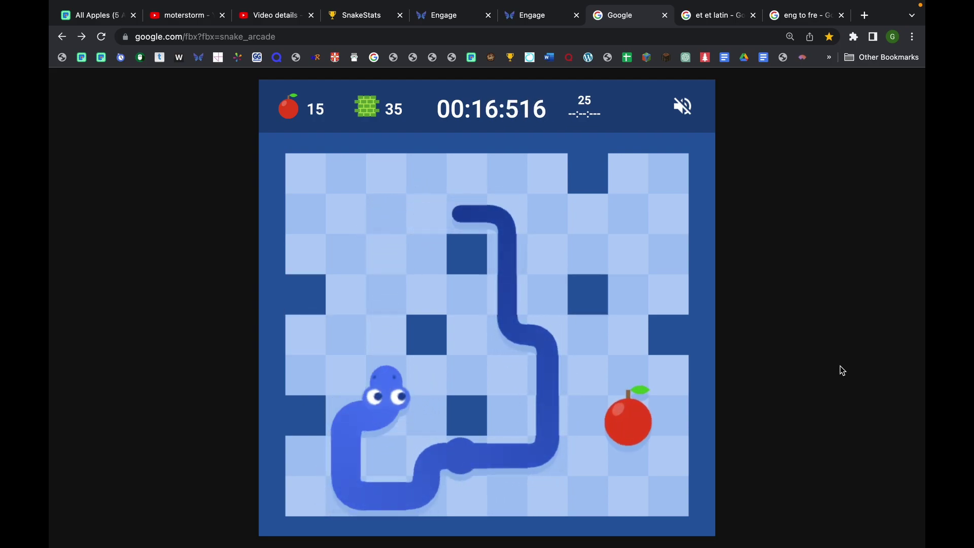
# Step: Steer the snake right to eat the next apple
pyautogui.press('Right')
pyautogui.press('Down')
pyautogui.press('Right')
pyautogui.press('Down')
pyautogui.press('Left')
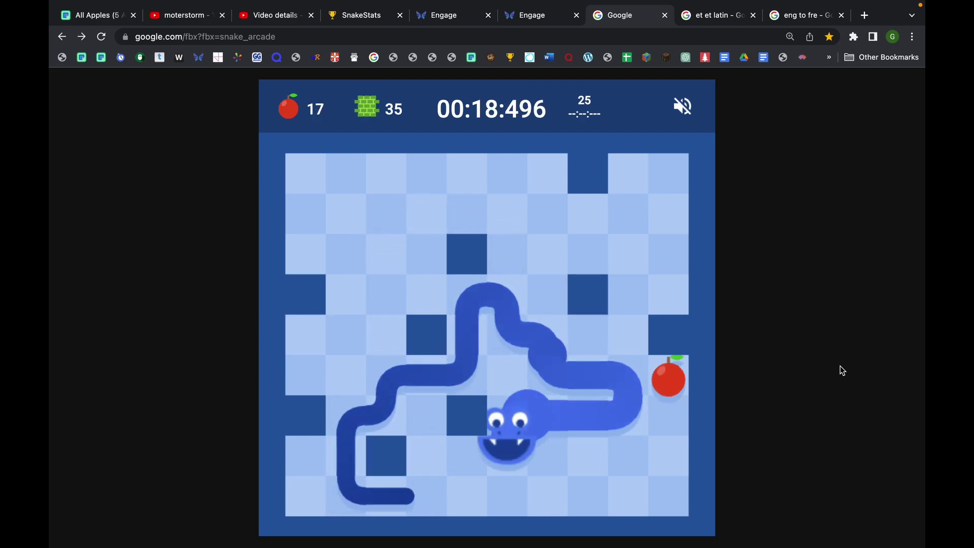
# Step: Move the snake clear of its own body and turn down to eat the apple
pyautogui.press('Down')
pyautogui.press('Left')
pyautogui.press('Up')
pyautogui.press('Right')
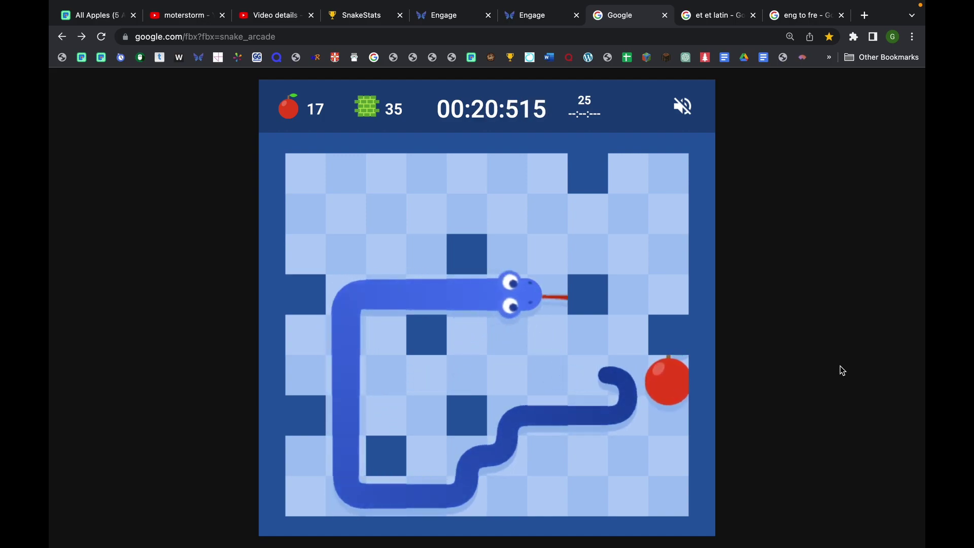
pyautogui.press('Down')
pyautogui.press('Right')
pyautogui.press('Down')
pyautogui.press('Left')
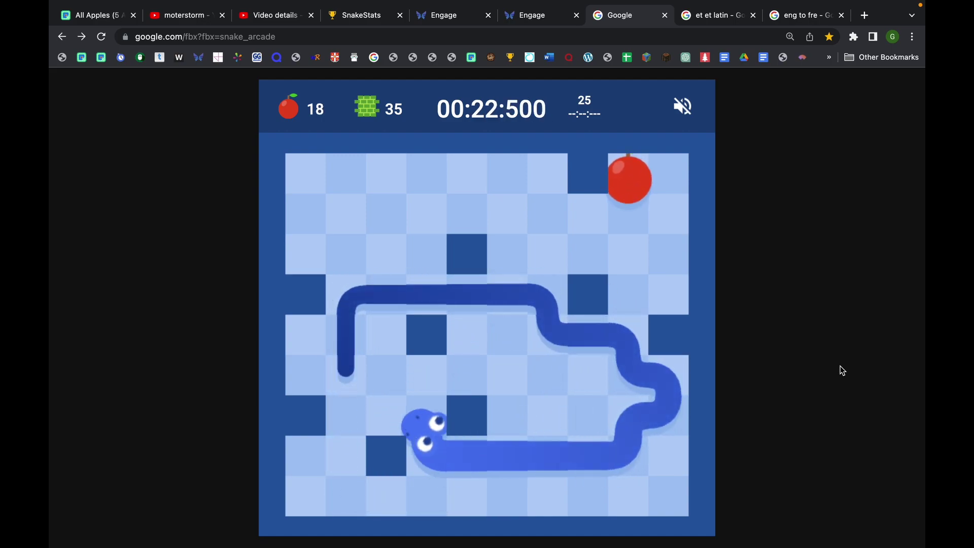
# Step: Loop the snake through the top-right corner, eating the apples there
pyautogui.press('Up')
pyautogui.press('Right')
pyautogui.press('Down')
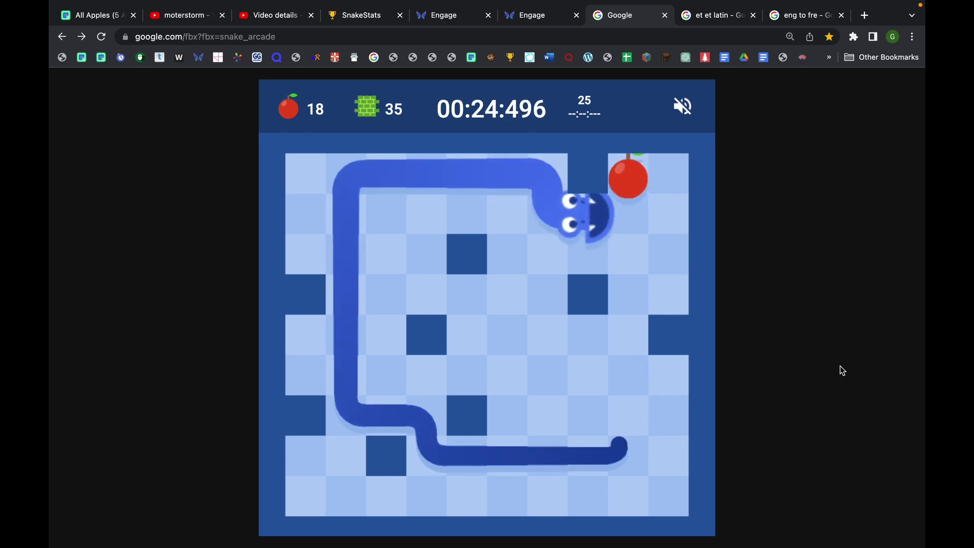
pyautogui.press('Right')
pyautogui.press('Up')
pyautogui.press('Down')
pyautogui.press('Left')
pyautogui.press('Down')
pyautogui.press('Left')
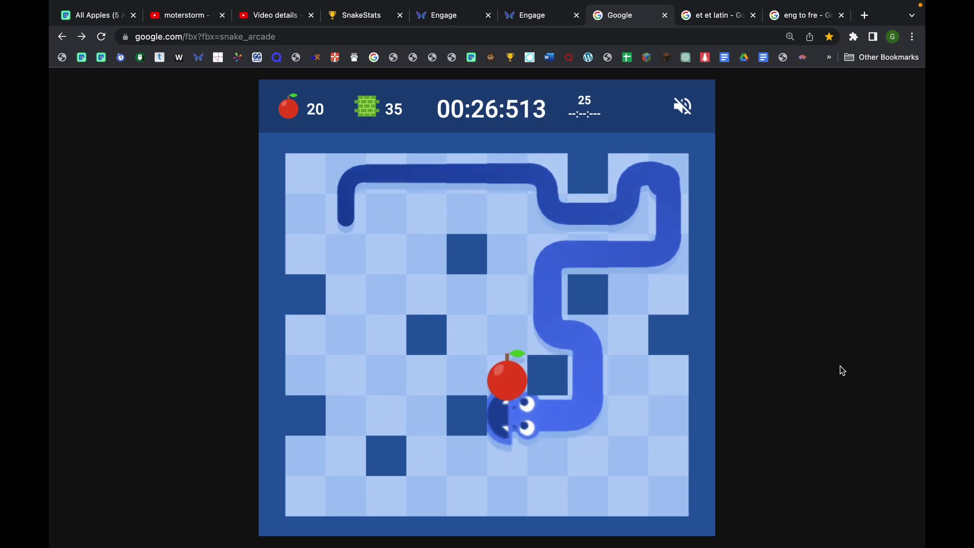
# Step: Eat the apple and coil the snake back on itself
pyautogui.press('Up')
pyautogui.press('Left')
pyautogui.press('Up')
pyautogui.press('Left')
pyautogui.press('Down')
pyautogui.press('Right')
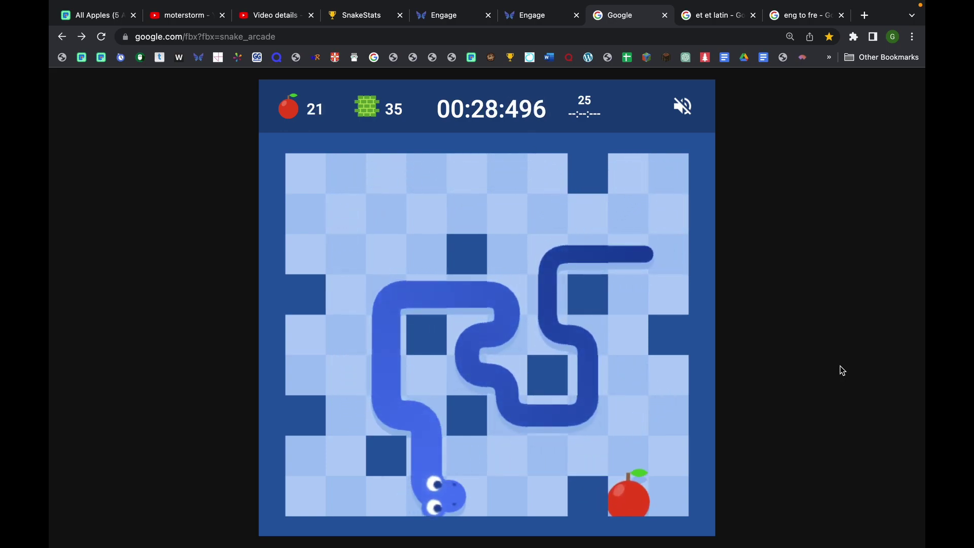
# Step: Steer the snake to the bottom-right apple
pyautogui.press('Right')
pyautogui.press('Down')
pyautogui.press('Right')
pyautogui.press('Up')
pyautogui.press('Left')
pyautogui.press('Up')
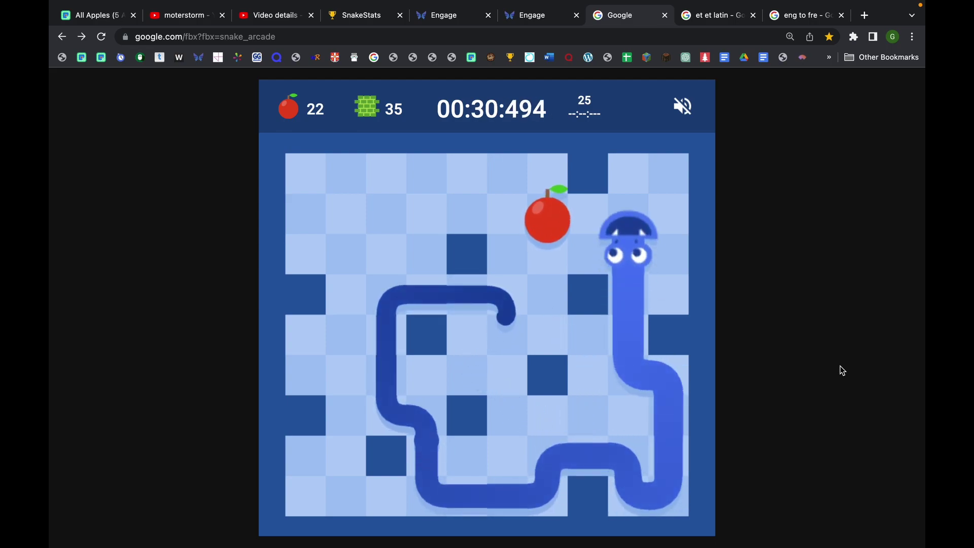
# Step: Turn the snake left to eat the top apple
pyautogui.press('Left')
pyautogui.press('Up')
pyautogui.press('Left')
pyautogui.press('Down')
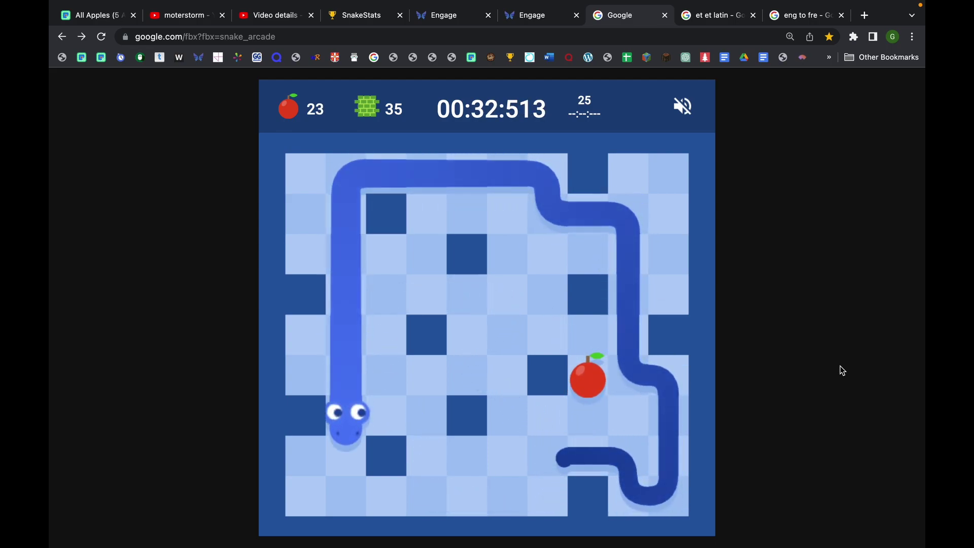
# Step: Guide the snake to the right-middle apple
pyautogui.press('Down')
pyautogui.press('Right')
pyautogui.press('Up')
pyautogui.press('Right')
pyautogui.press('Up')
pyautogui.press('Right')
pyautogui.press('Up')
pyautogui.press('Right')
pyautogui.press('Up')
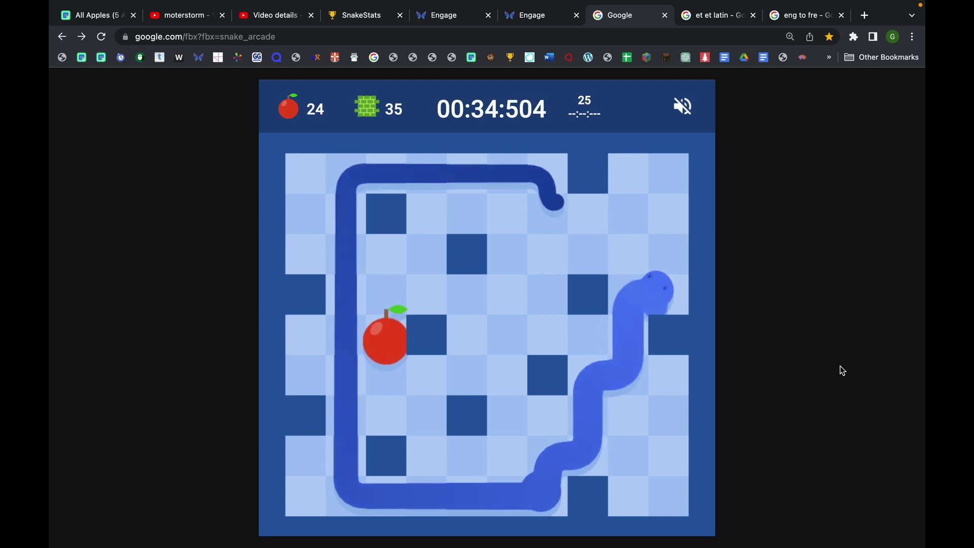
# Step: Zigzag the snake toward the left-middle apple, reaching 25 apples
pyautogui.press('Up')
pyautogui.press('Left')
pyautogui.press('Left')
pyautogui.press('Up')
# Step: Zigzag the snake toward the left-middle apple, then circle it around the board edges
pyautogui.press('Left')
pyautogui.press('Down')
pyautogui.press('Left')
pyautogui.press('Down')
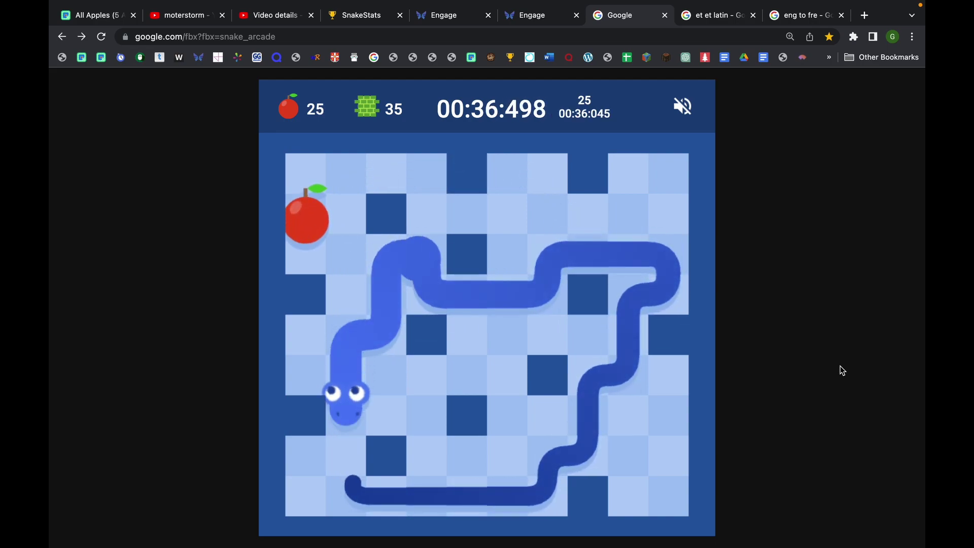
pyautogui.press('Down')
pyautogui.press('Right')
pyautogui.press('Up')
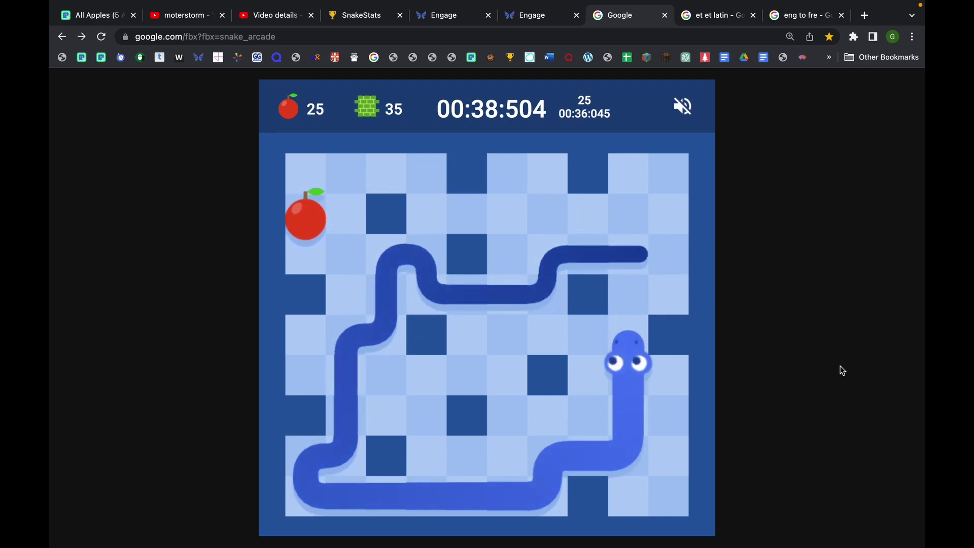
# Step: Steer the snake to the top-left apple
pyautogui.press('Up')
pyautogui.press('Left')
pyautogui.press('Up')
pyautogui.press('Left')
pyautogui.press('Down')
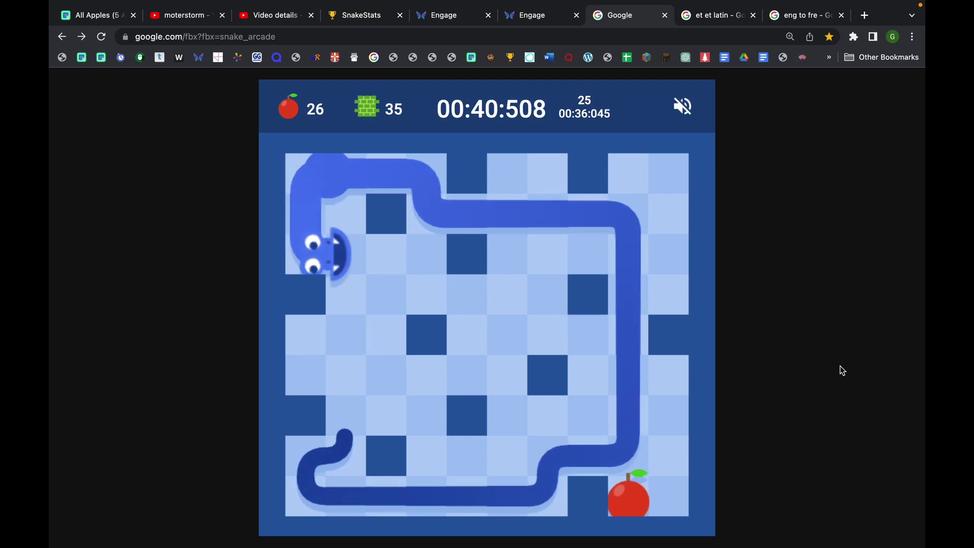
# Step: Route the snake down toward the bottom-right apple
pyautogui.press('Right')
pyautogui.press('Down')
pyautogui.press('Left')
pyautogui.press('Down')
pyautogui.press('Down')
pyautogui.press('Right')
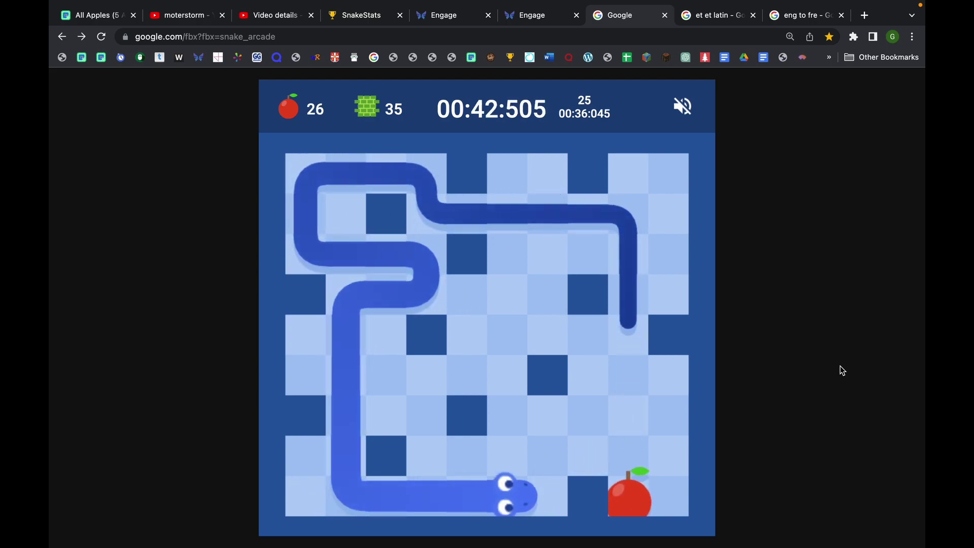
# Step: Wind the snake up the right side, eating apples along the way
pyautogui.press('Right')
pyautogui.press('Up')
pyautogui.press('Right')
pyautogui.press('Down')
pyautogui.press('Right')
pyautogui.press('Up')
pyautogui.press('Left')
pyautogui.press('Up')
pyautogui.press('Up')
pyautogui.press('Left')
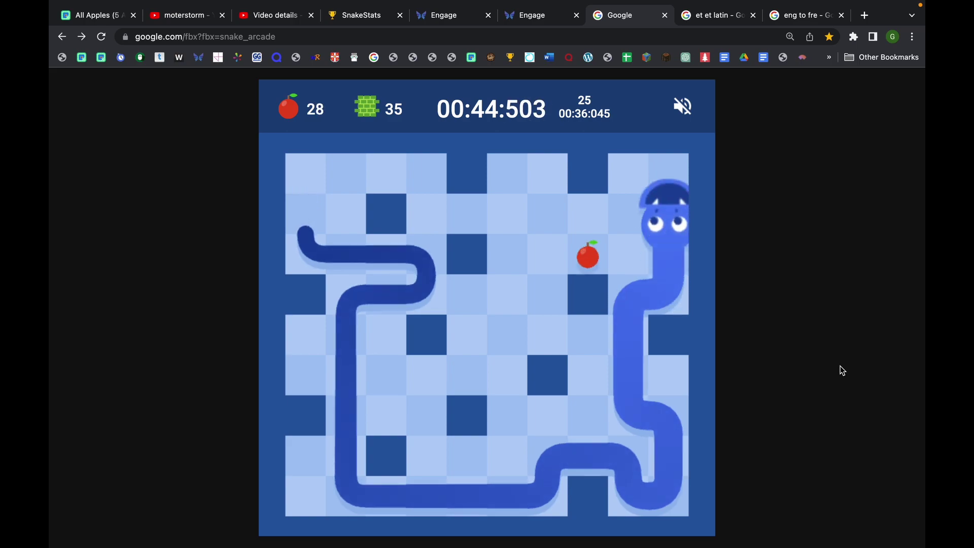
pyautogui.press('Up')
# Step: Turn the snake left along the top row and wind it down the left side
pyautogui.press('Left')
pyautogui.press('Down')
pyautogui.press('Left')
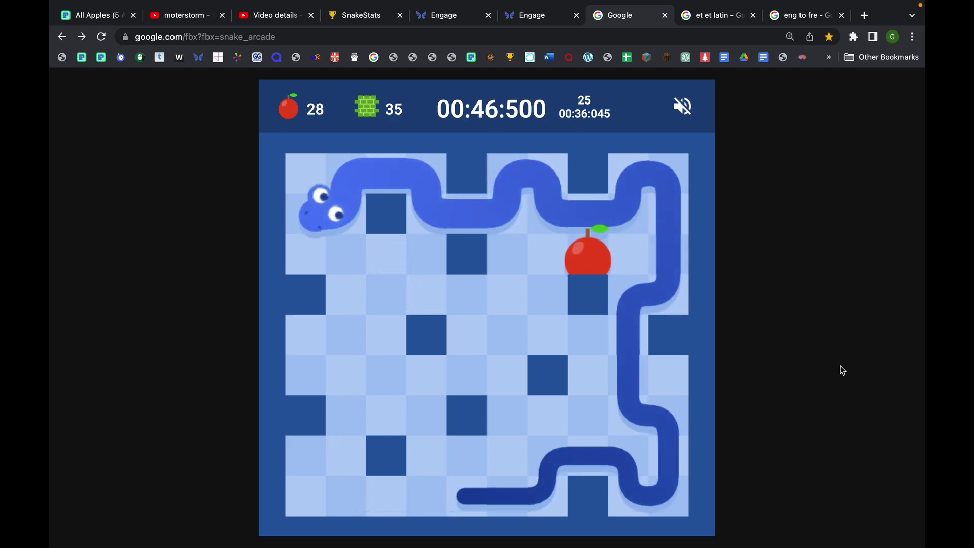
pyautogui.press('Down')
pyautogui.press('Left')
pyautogui.press('Down')
pyautogui.press('Right')
pyautogui.press('Down')
pyautogui.press('Left')
pyautogui.press('Down')
pyautogui.press('Right')
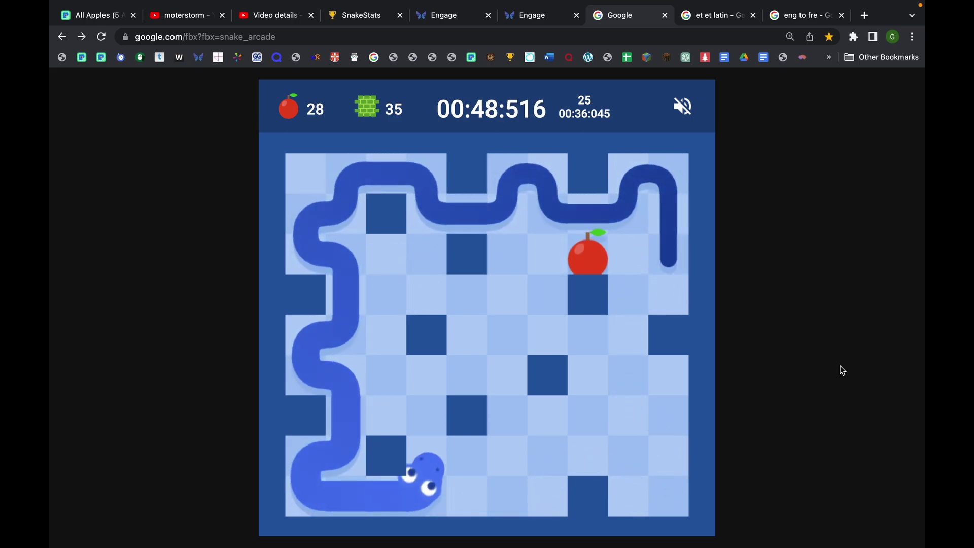
# Step: Bring the snake back across and up the right side
pyautogui.press('Right')
pyautogui.press('Up')
pyautogui.press('Right')
pyautogui.press('Down')
pyautogui.press('Right')
pyautogui.press('Up')
pyautogui.press('Right')
pyautogui.press('Down')
pyautogui.press('Right')
pyautogui.press('Up')
pyautogui.press('Left')
pyautogui.press('Down')
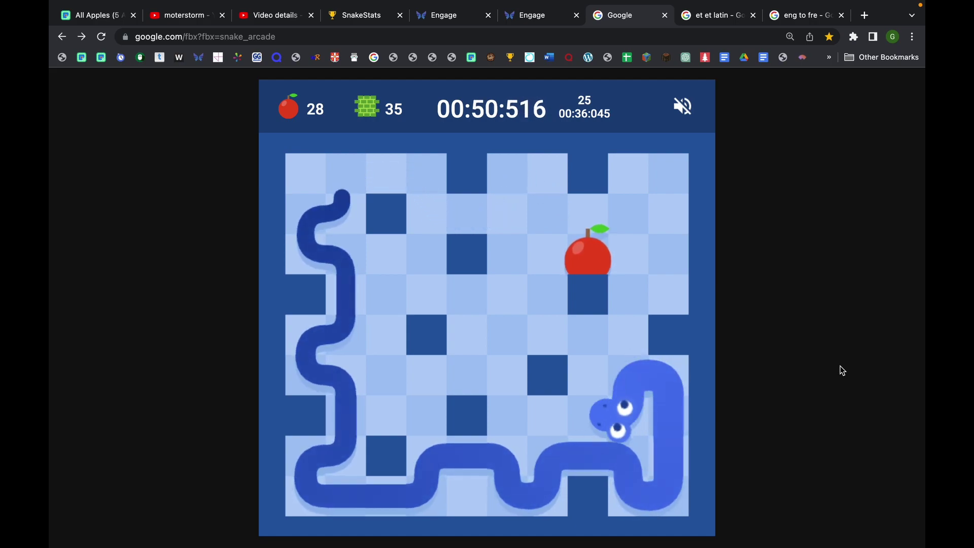
# Step: Steer the snake upward to eat two apples
pyautogui.press('Up')
pyautogui.press('Right')
pyautogui.press('Up')
pyautogui.press('Left')
pyautogui.press('Up')
pyautogui.press('Right')
pyautogui.press('Up')
pyautogui.press('Left')
pyautogui.press('Left')
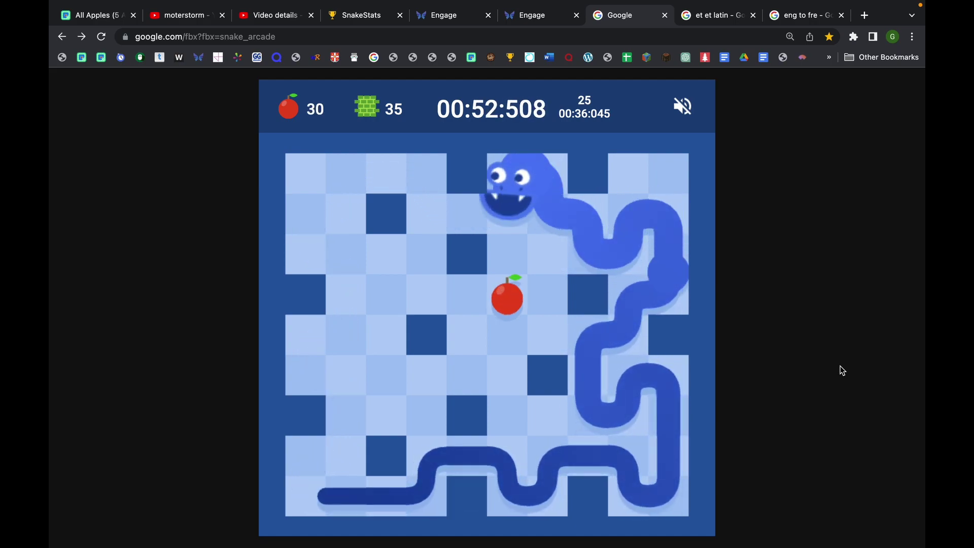
# Step: Run the snake down the left column and right along the bottom row
pyautogui.press('Left')
pyautogui.press('Down')
pyautogui.press('Left')
pyautogui.press('Up')
pyautogui.press('Left')
pyautogui.press('Down')
pyautogui.press('Down')
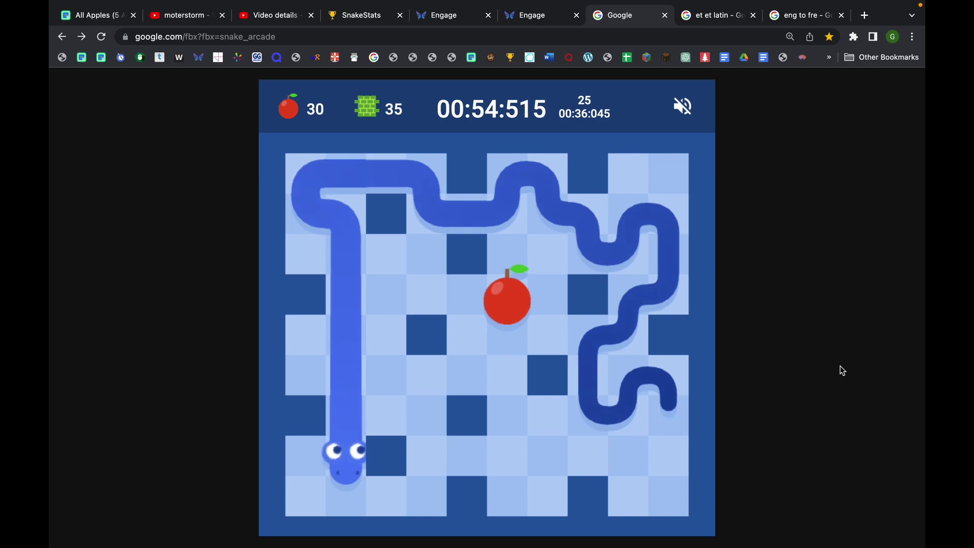
pyautogui.press('Right')
pyautogui.press('Up')
pyautogui.press('Right')
pyautogui.press('Down')
pyautogui.press('Right')
pyautogui.press('Up')
pyautogui.press('Right')
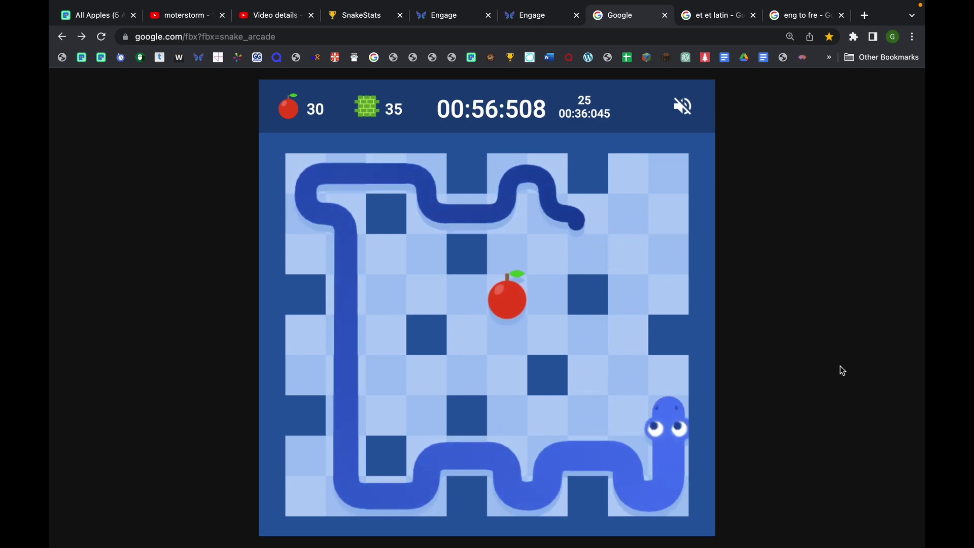
# Step: Steer the snake up through the centre to the apple
pyautogui.press('Up')
pyautogui.press('Left')
pyautogui.press('Left')
pyautogui.press('Up')
pyautogui.press('Up')
pyautogui.press('Right')
pyautogui.press('Up')
pyautogui.press('Left')
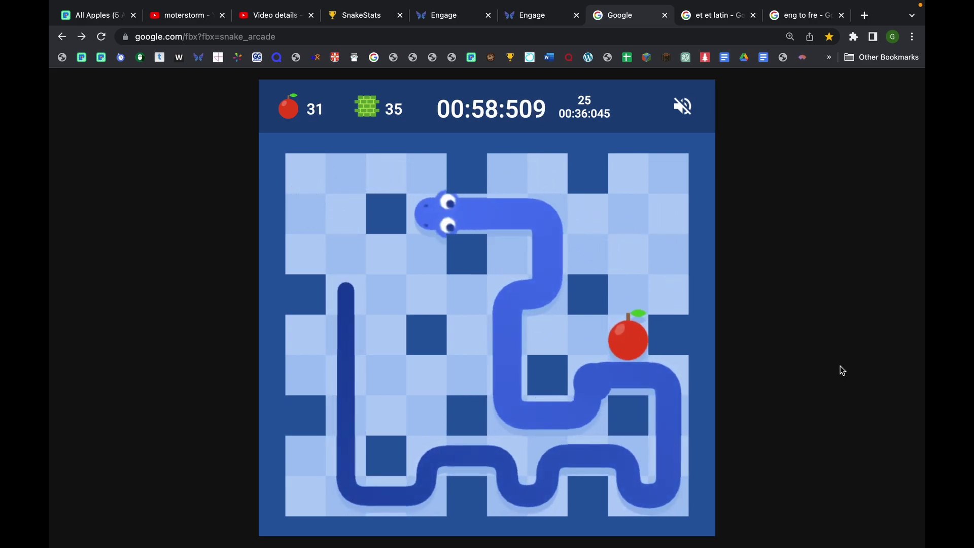
# Step: Take the snake down the left side, along the bottom, and up the right column
pyautogui.press('Down')
pyautogui.press('Right')
pyautogui.press('Down')
pyautogui.press('Left')
pyautogui.press('Down')
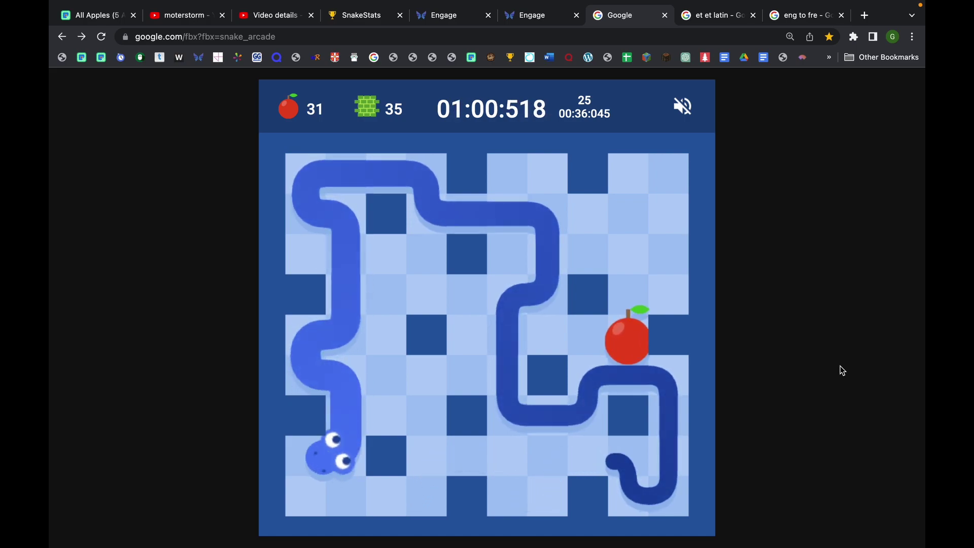
pyautogui.press('Right')
pyautogui.press('Down')
pyautogui.press('Right')
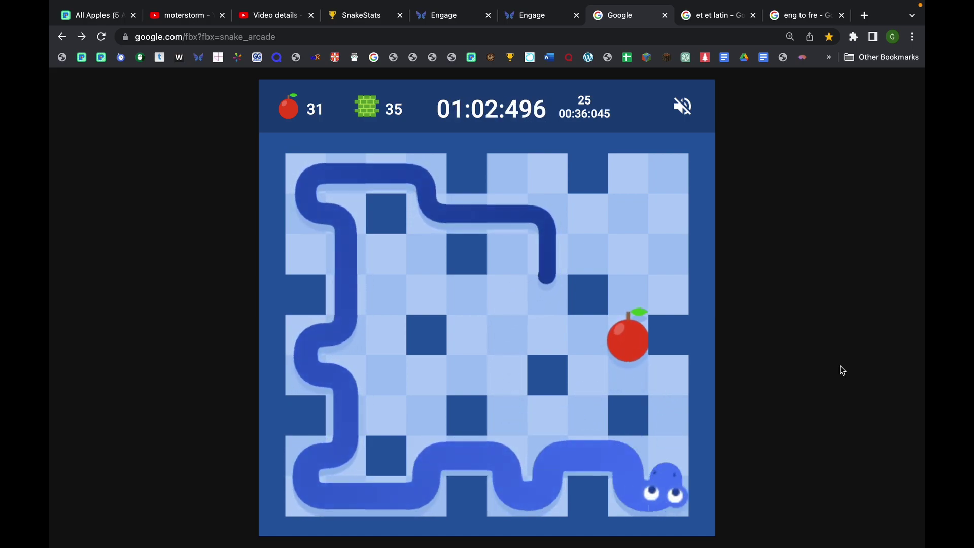
pyautogui.press('Up')
pyautogui.press('Left')
# Step: Wind the snake up through the centre of the board
pyautogui.press('Left')
pyautogui.press('Up')
pyautogui.press('Right')
pyautogui.press('Up')
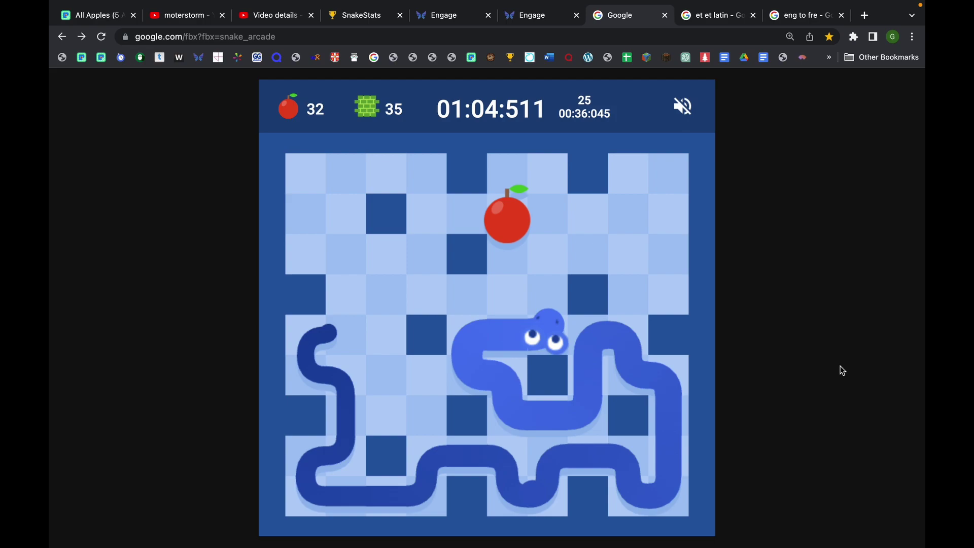
pyautogui.press('Right')
pyautogui.press('Down')
pyautogui.press('Right')
pyautogui.press('Up')
# Step: Cross the top to eat the apple, then head left along the second row
pyautogui.press('Left')
pyautogui.press('Down')
pyautogui.press('Left')
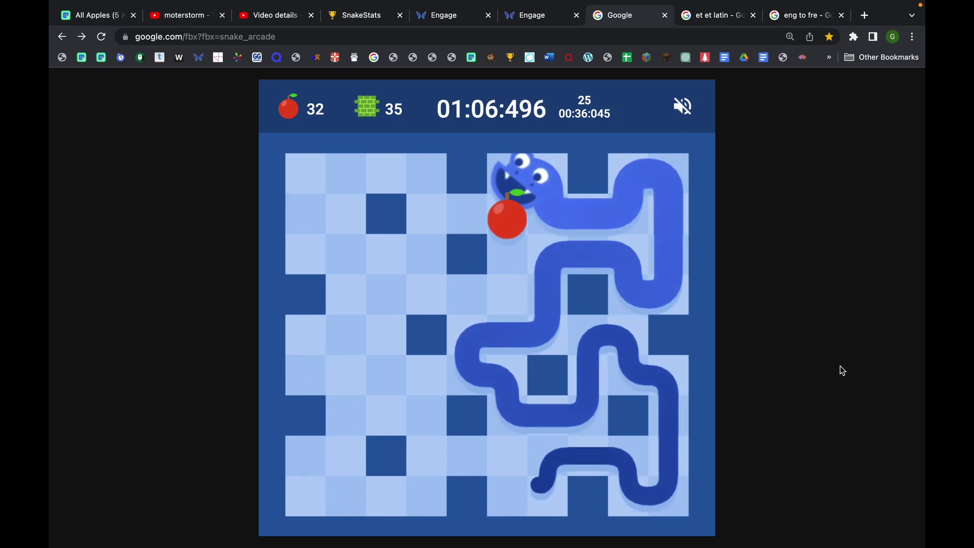
pyautogui.press('Left')
# Step: Guide the snake down to the bottom-left apple
pyautogui.press('Down')
pyautogui.press('Left')
pyautogui.press('Down')
pyautogui.press('Right')
pyautogui.press('Down')
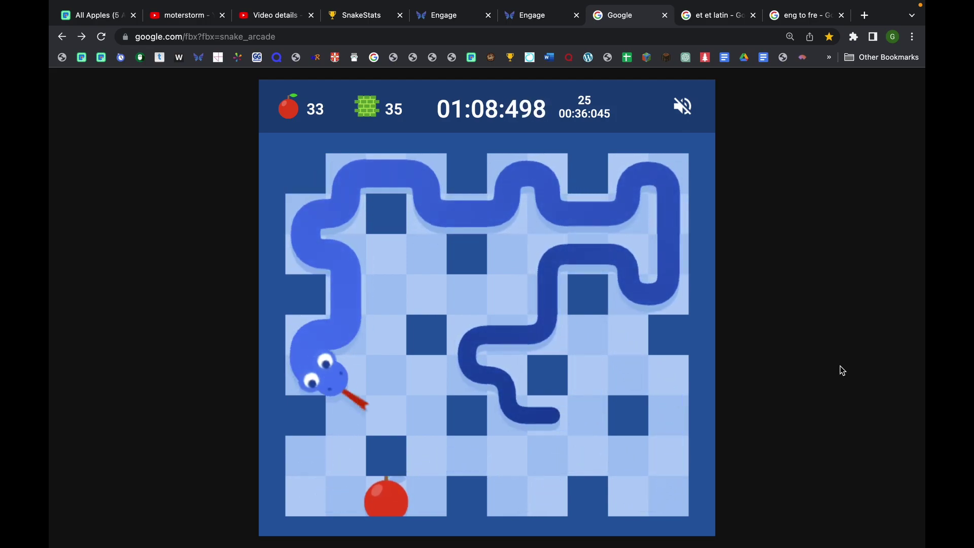
pyautogui.press('Left')
pyautogui.press('Down')
pyautogui.press('Right')
pyautogui.press('Down')
pyautogui.press('Right')
# Step: Turn the snake up the right edge, through the next apple, and back right
pyautogui.press('Up')
pyautogui.press('Right')
pyautogui.press('Down')
pyautogui.press('Right')
pyautogui.press('Up')
pyautogui.press('Right')
pyautogui.press('Down')
pyautogui.press('Right')
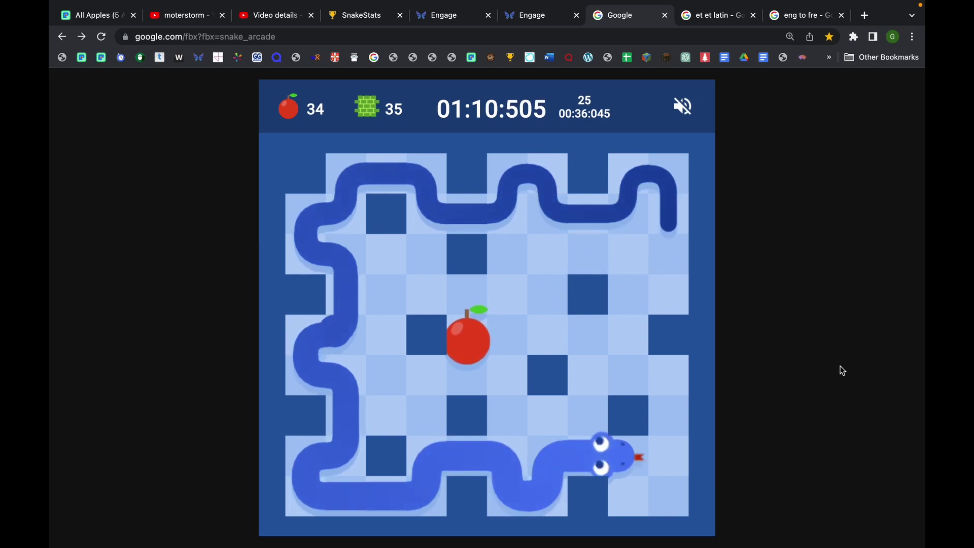
pyautogui.press('Up')
pyautogui.press('Left')
pyautogui.press('Down')
pyautogui.press('Left')
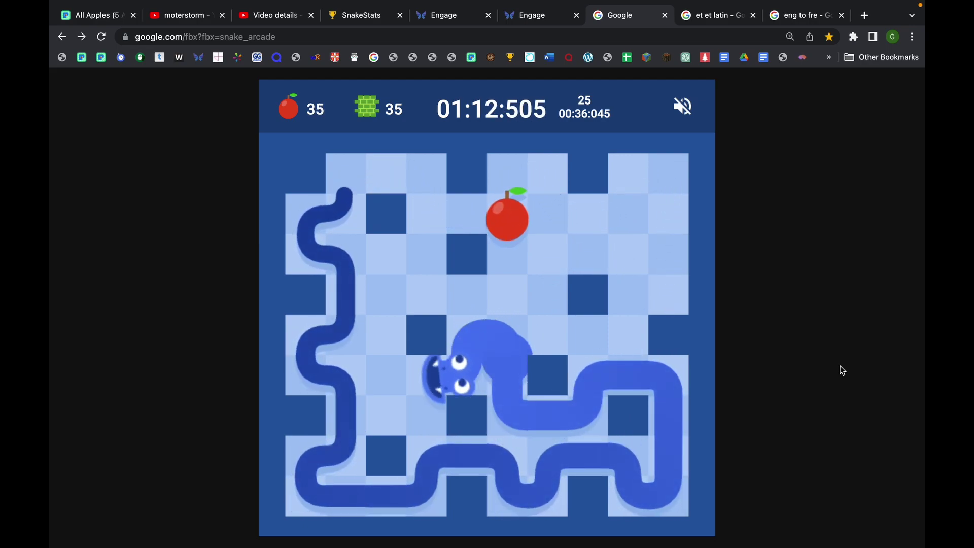
pyautogui.press('Up')
pyautogui.press('Left')
pyautogui.press('Down')
pyautogui.press('Left')
pyautogui.press('Up')
pyautogui.press('Right')
pyautogui.press('Down')
# Step: Guide the snake up to the apple at the top
pyautogui.press('Right')
pyautogui.press('Up')
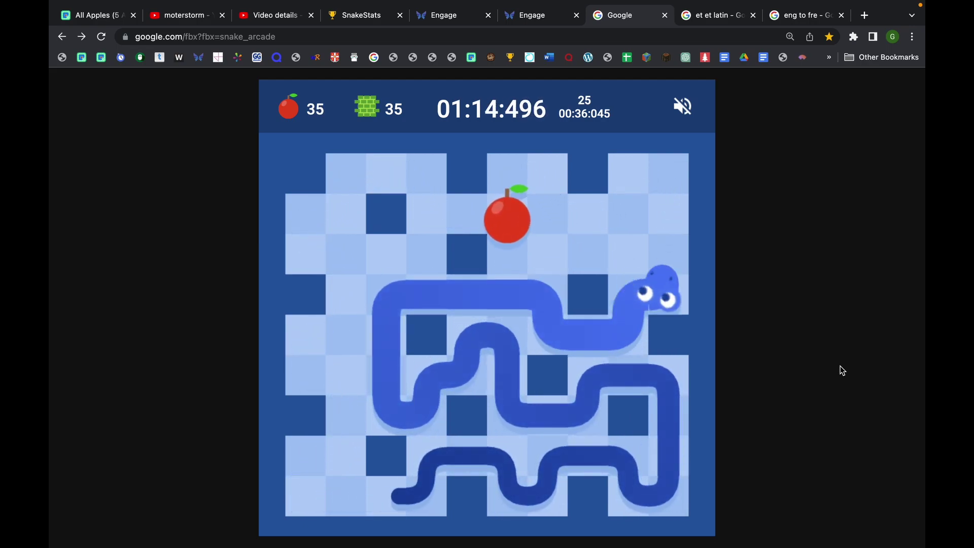
pyautogui.press('Up')
pyautogui.press('Left')
pyautogui.press('Down')
pyautogui.press('Left')
pyautogui.press('Up')
pyautogui.press('Left')
# Step: Wind the snake left across the top and back down
pyautogui.press('Down')
pyautogui.press('Left')
pyautogui.press('Up')
pyautogui.press('Left')
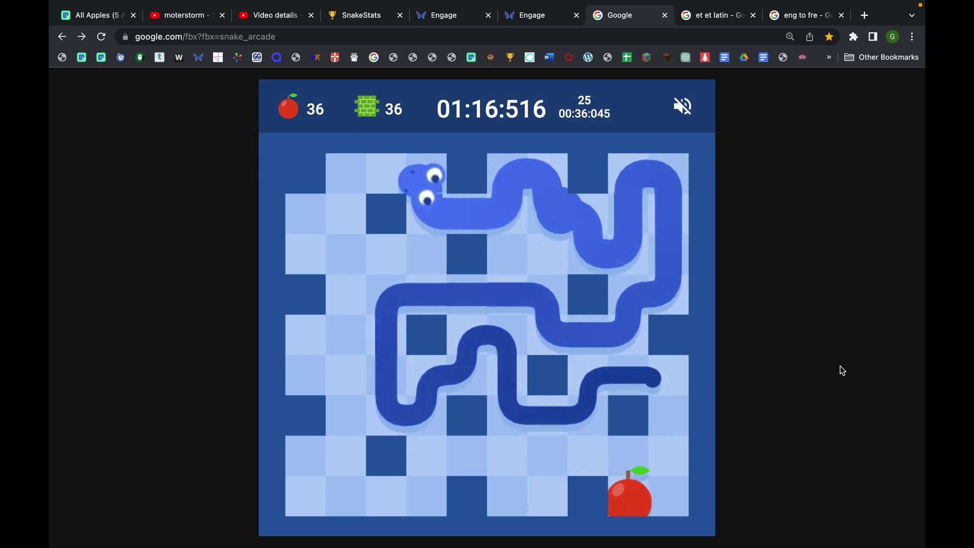
pyautogui.press('Down')
pyautogui.press('Left')
pyautogui.press('Up')
pyautogui.press('Left')
pyautogui.press('Down')
pyautogui.press('Right')
pyautogui.press('Down')
pyautogui.press('Left')
pyautogui.press('Down')
pyautogui.press('Right')
# Step: Run the snake down the left, along the bottom, to the bottom-right apple
pyautogui.press('Right')
pyautogui.press('Down')
pyautogui.press('Left')
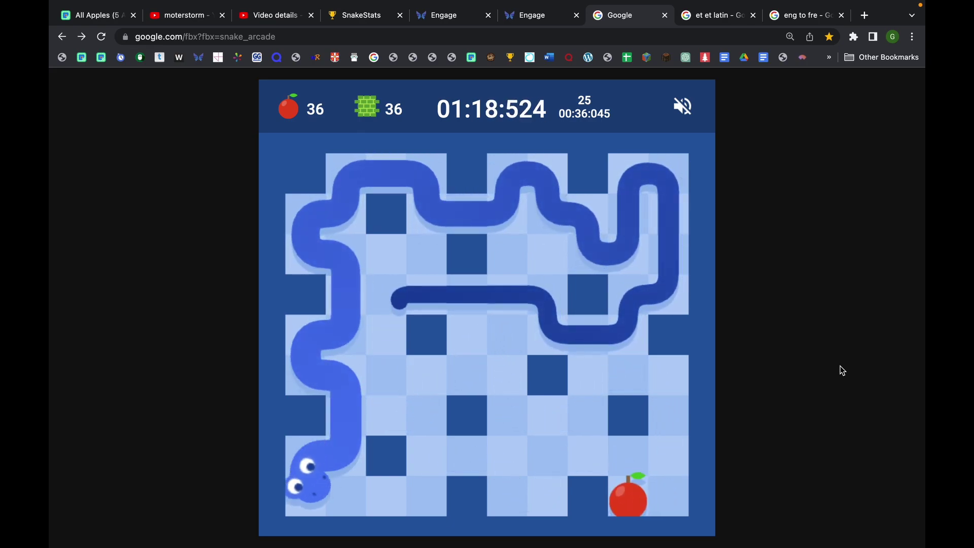
pyautogui.press('Down')
pyautogui.press('Right')
pyautogui.press('Down')
pyautogui.press('Right')
pyautogui.press('Up')
pyautogui.press('Right')
pyautogui.press('Down')
pyautogui.press('Right')
pyautogui.press('Up')
pyautogui.press('Right')
pyautogui.press('Down')
pyautogui.press('Right')
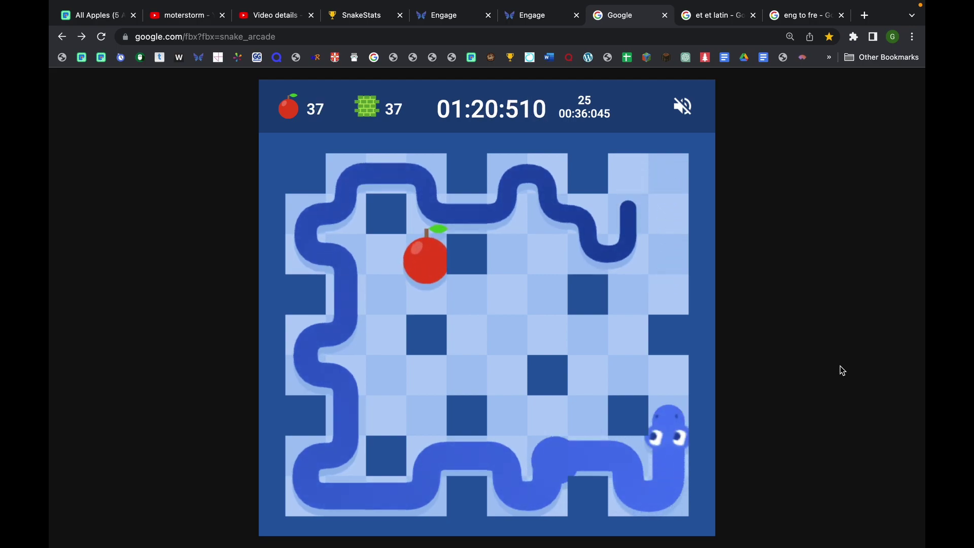
pyautogui.press('Up')
pyautogui.press('Left')
# Step: Turn the snake up the right side and onto the apple there
pyautogui.press('Up')
pyautogui.press('Right')
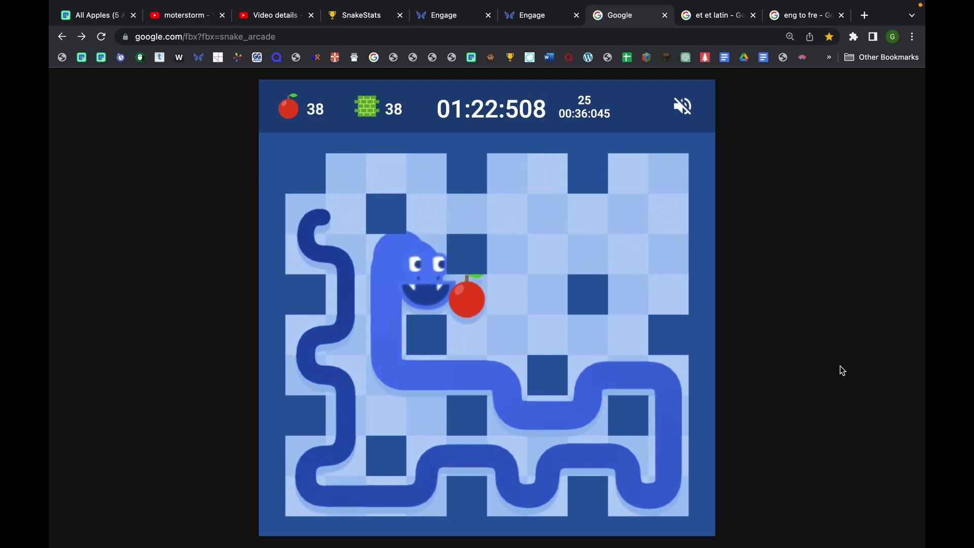
pyautogui.press('Right')
pyautogui.press('Up')
pyautogui.press('Left')
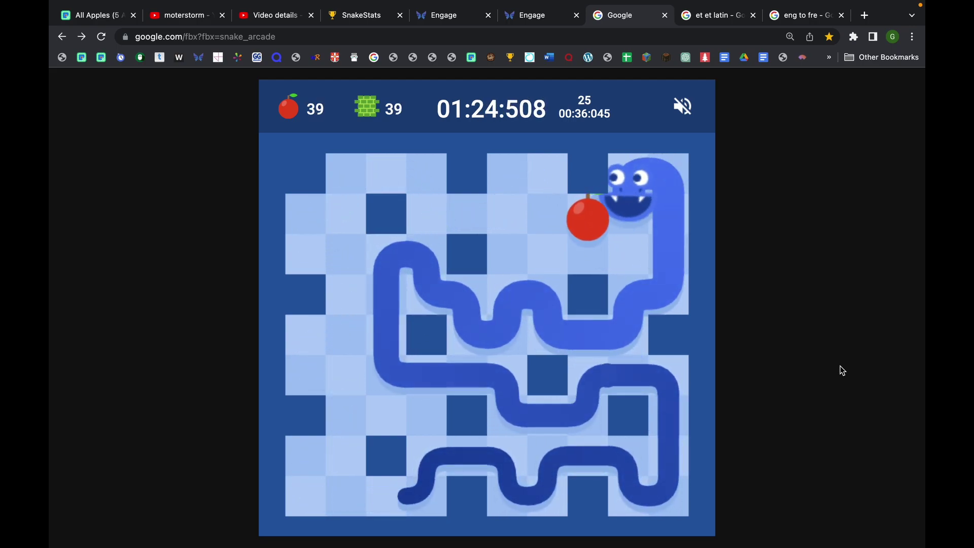
pyautogui.press('Down')
pyautogui.press('Left')
# Step: Guide the snake down the left side to the apple
pyautogui.press('Down')
pyautogui.press('Left')
pyautogui.press('Down')
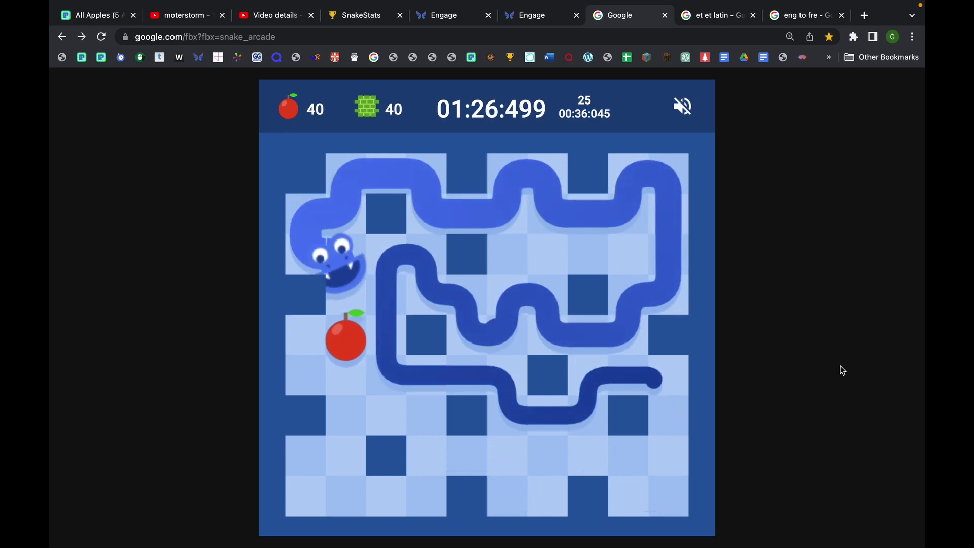
pyautogui.press('Right')
pyautogui.press('Down')
pyautogui.press('Left')
pyautogui.press('Down')
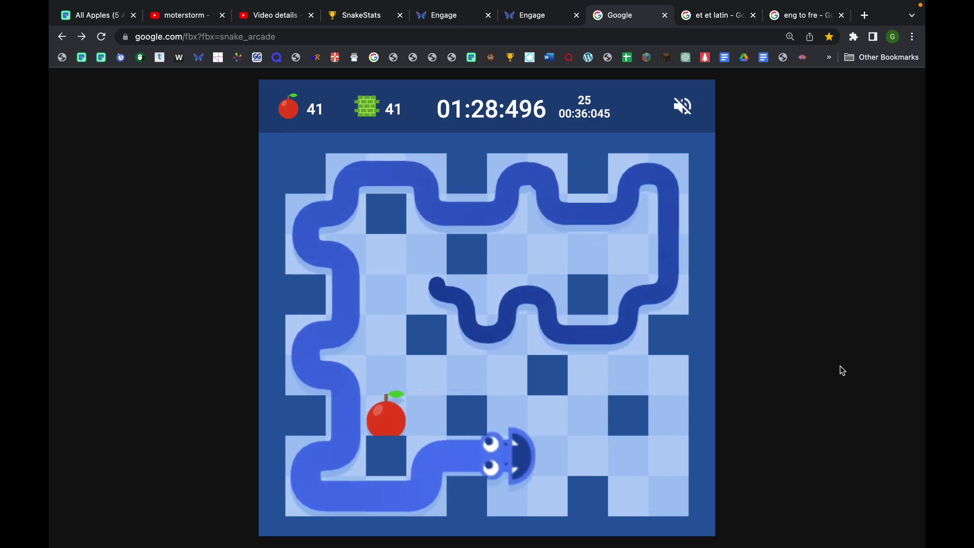
# Step: Take the snake up the right column, then left and down onto an apple
pyautogui.press('Up')
pyautogui.press('Left')
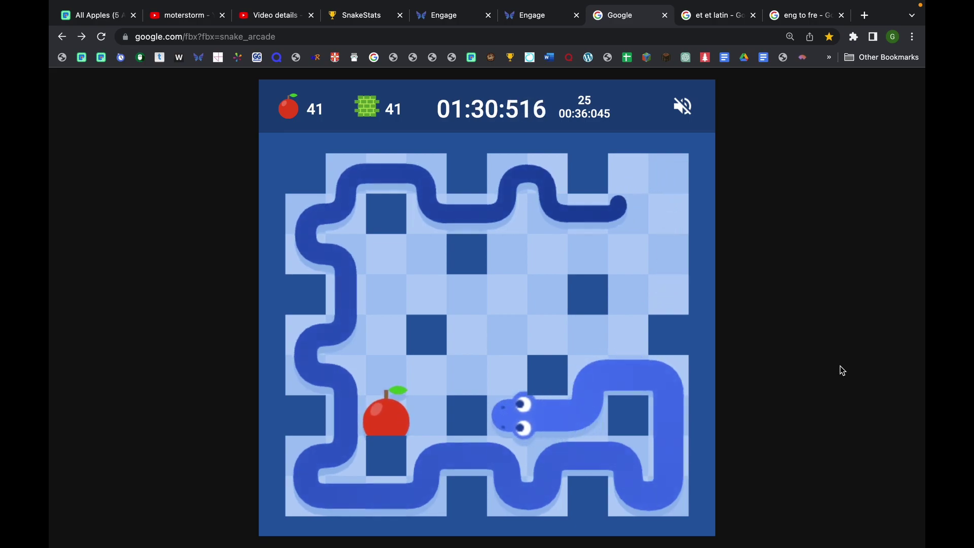
pyautogui.press('Down')
pyautogui.press('Left')
pyautogui.press('Up')
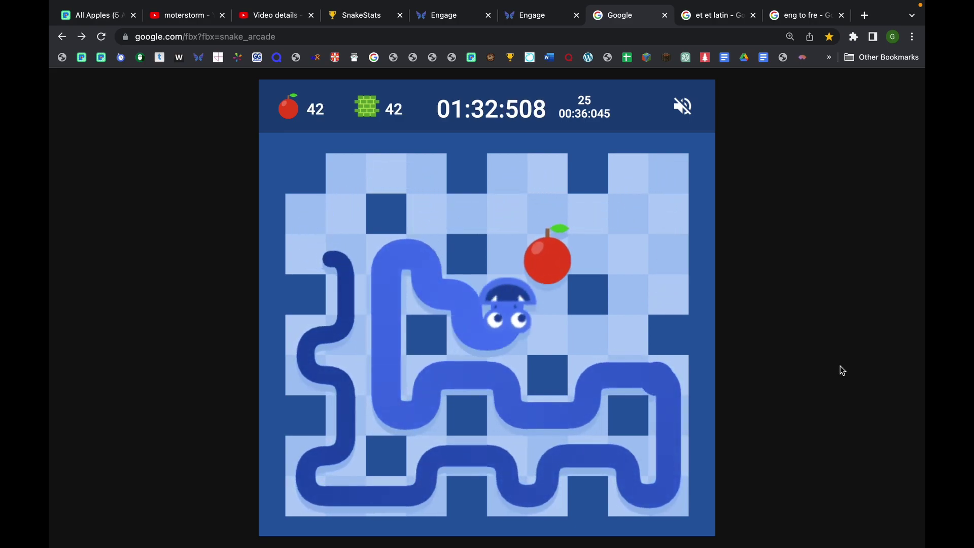
# Step: Eat the last two apples to the right and above, reaching 49
pyautogui.press('Up')
pyautogui.press('Right')
pyautogui.press('Down')
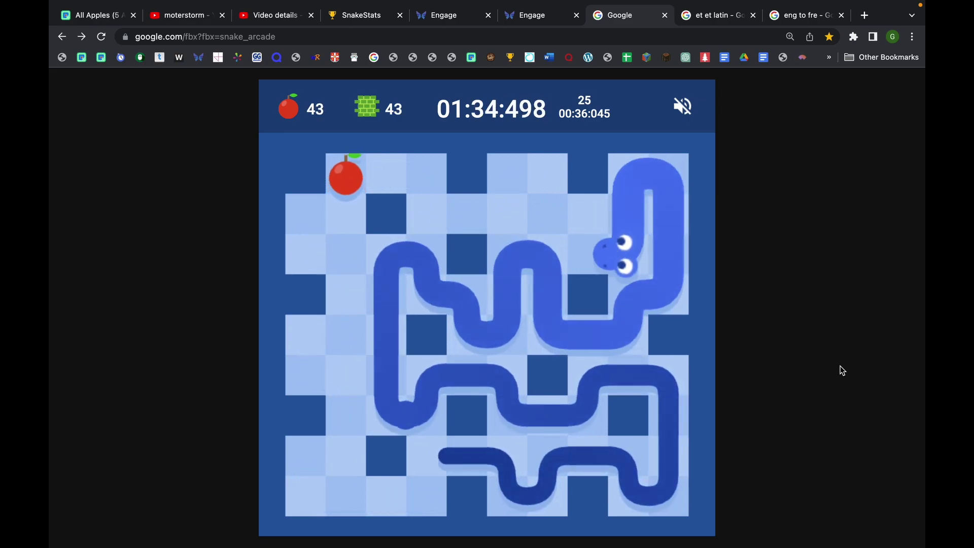
pyautogui.press('Up')
pyautogui.press('Left')
pyautogui.press('Down')
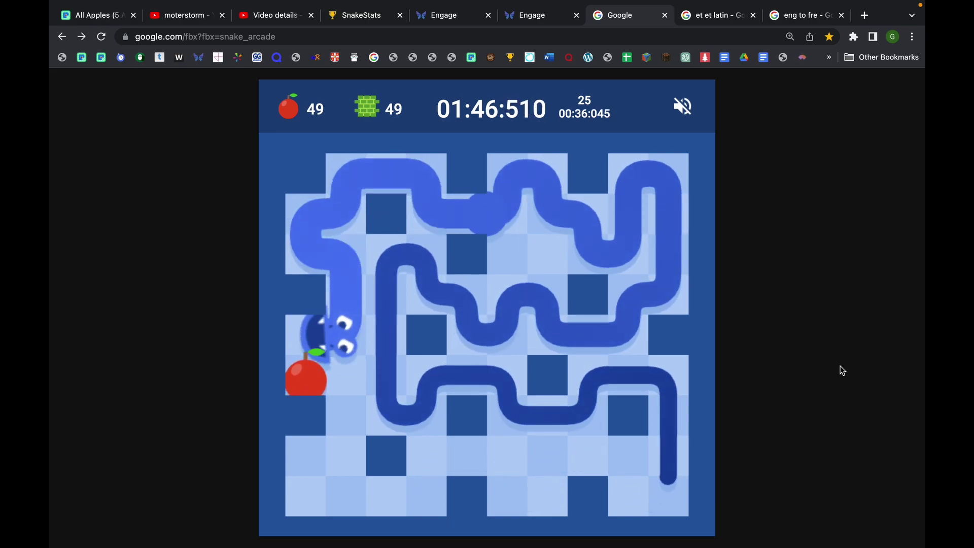
# Step: Eat the 50th apple and steer the snake down toward the next apple
pyautogui.press('Left')
pyautogui.press('Down')
pyautogui.press('Right')
pyautogui.press('Down')
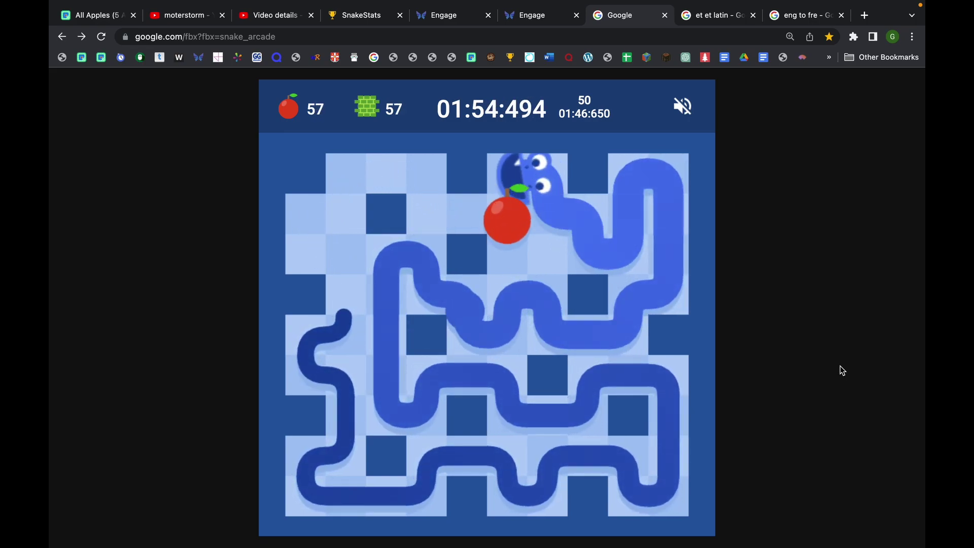
pyautogui.press('Down')
pyautogui.press('Right')
pyautogui.press('Down')
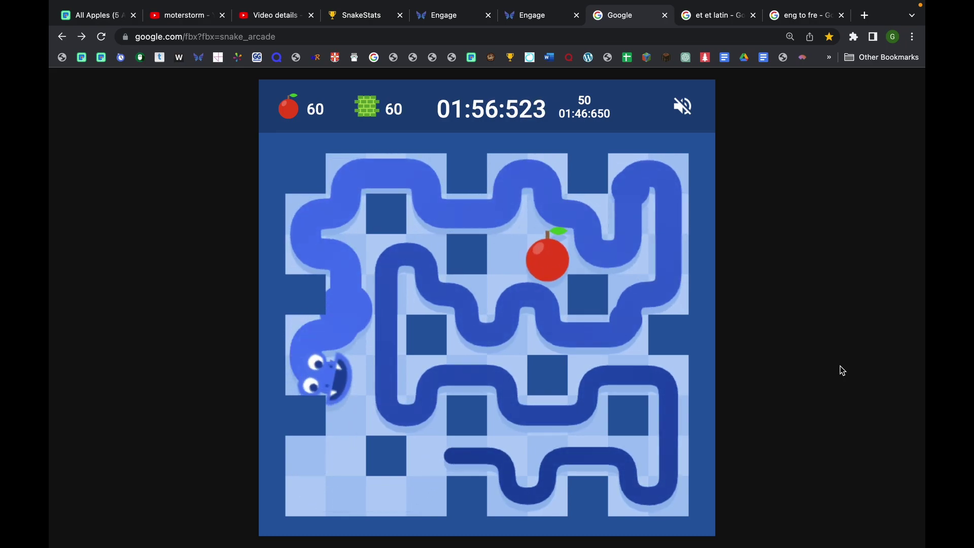
# Step: Weave the snake along the bottom rows and turn up the right column
pyautogui.press('Right')
pyautogui.press('Up')
pyautogui.press('Right')
pyautogui.press('Down')
pyautogui.press('Right')
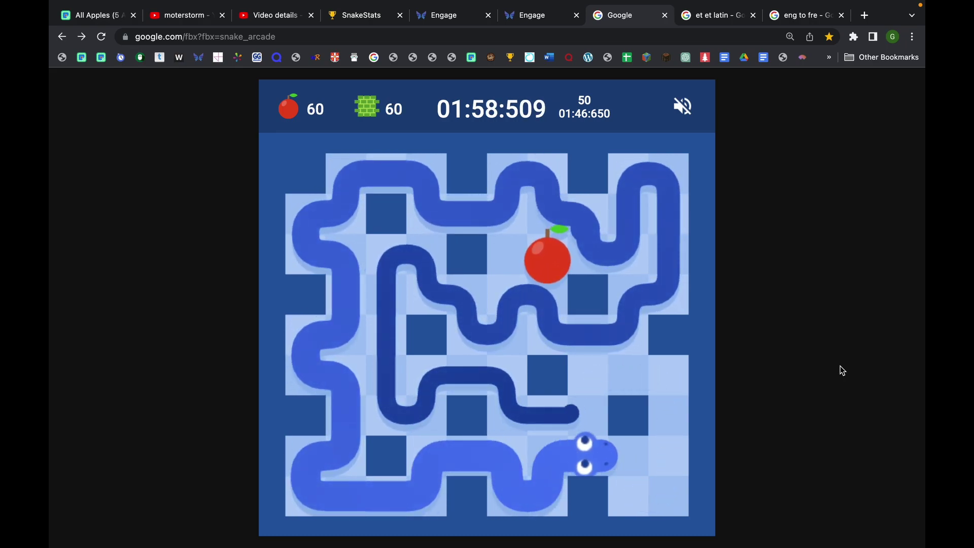
pyautogui.press('Up')
pyautogui.press('Up')
pyautogui.press('Left')
# Step: Wind the snake around the wall and steer right to eat two apples
pyautogui.press('Up')
pyautogui.press('Left')
pyautogui.press('Down')
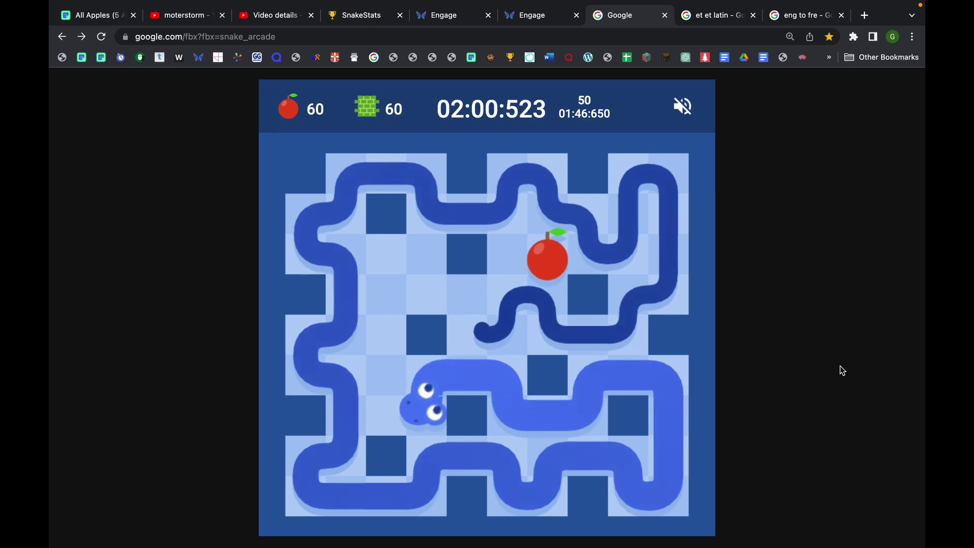
pyautogui.press('Up')
pyautogui.press('Right')
pyautogui.press('Down')
pyautogui.press('Right')
pyautogui.press('Up')
pyautogui.press('Right')
pyautogui.press('Down')
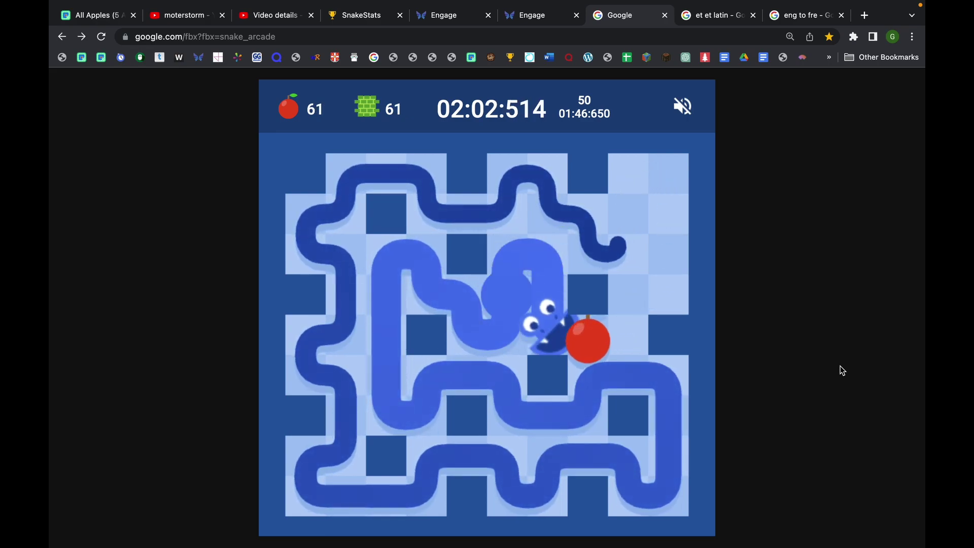
pyautogui.press('Right')
pyautogui.press('Up')
# Step: Guide the snake leftward across the top rows, eating apples
pyautogui.press('Up')
pyautogui.press('Left')
pyautogui.press('Down')
pyautogui.press('Left')
pyautogui.press('Up')
pyautogui.press('Left')
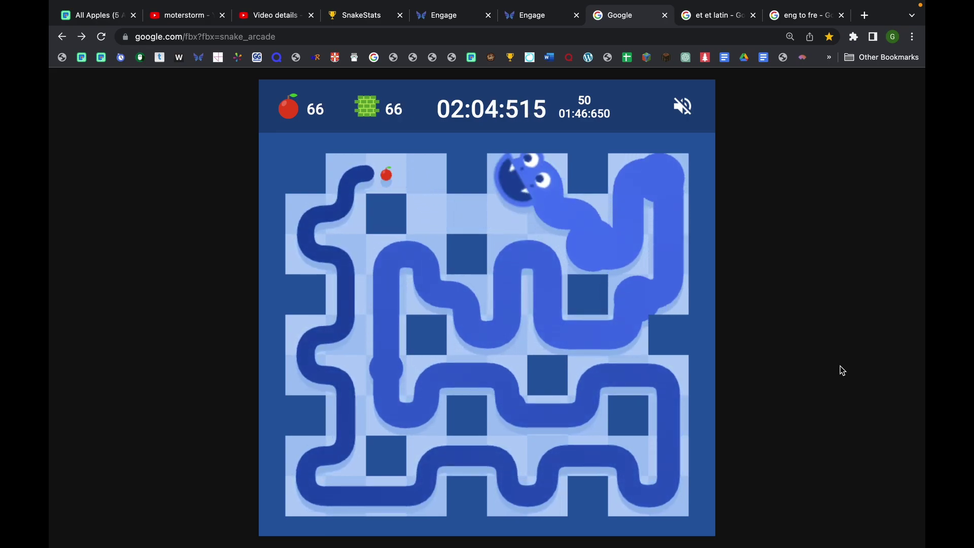
pyautogui.press('Down')
pyautogui.press('Left')
# Step: Eat the last apples down the left column to reach 71
pyautogui.press('Left')
pyautogui.press('Up')
pyautogui.press('Left')
pyautogui.press('Down')
pyautogui.press('Left')
pyautogui.press('Down')
pyautogui.press('Right')
pyautogui.press('Down')
pyautogui.press('Left')
pyautogui.press('Down')
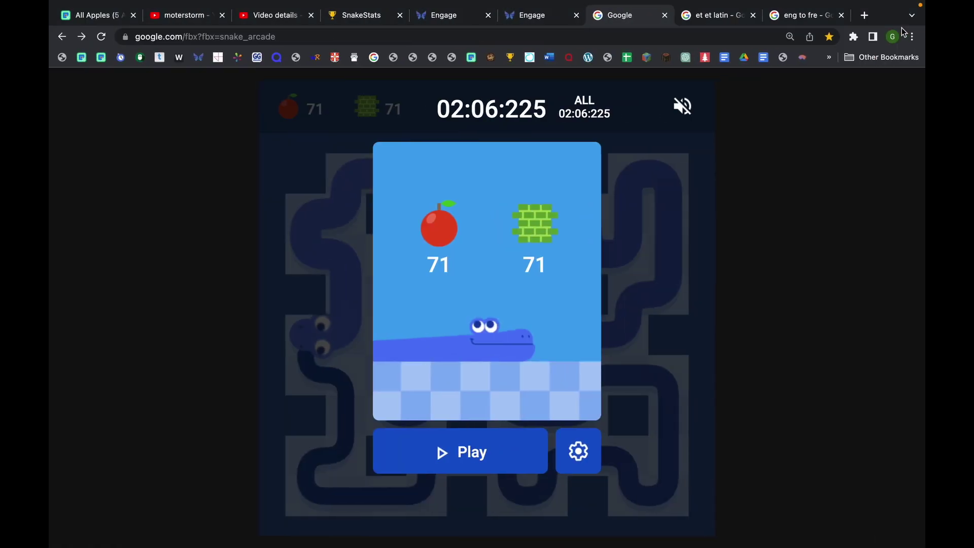
# Step: Switch from the finished 71-apple Snake results to the Discord window
pyautogui.press('super+Tab')
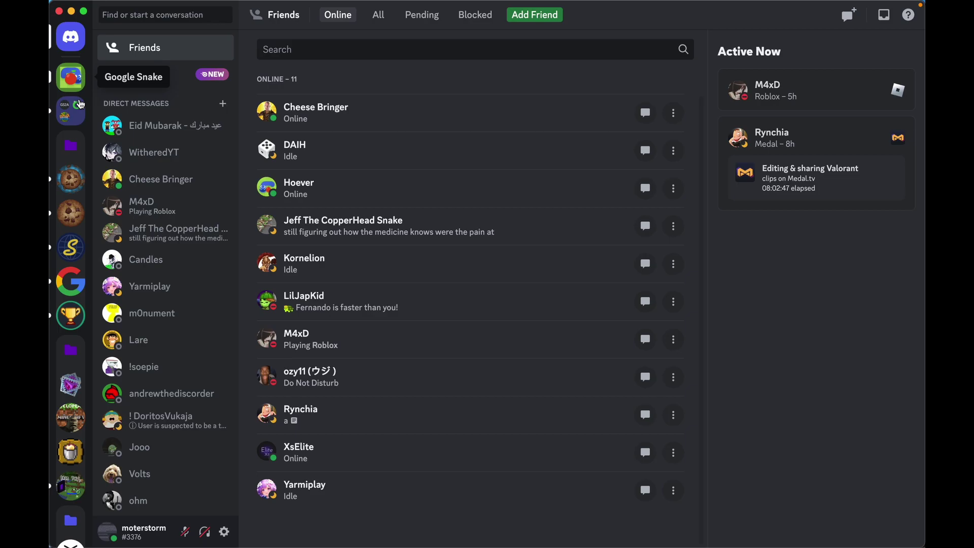
# Step: Open the Google Snake server from Discord's left server bar
pyautogui.click(70, 76)
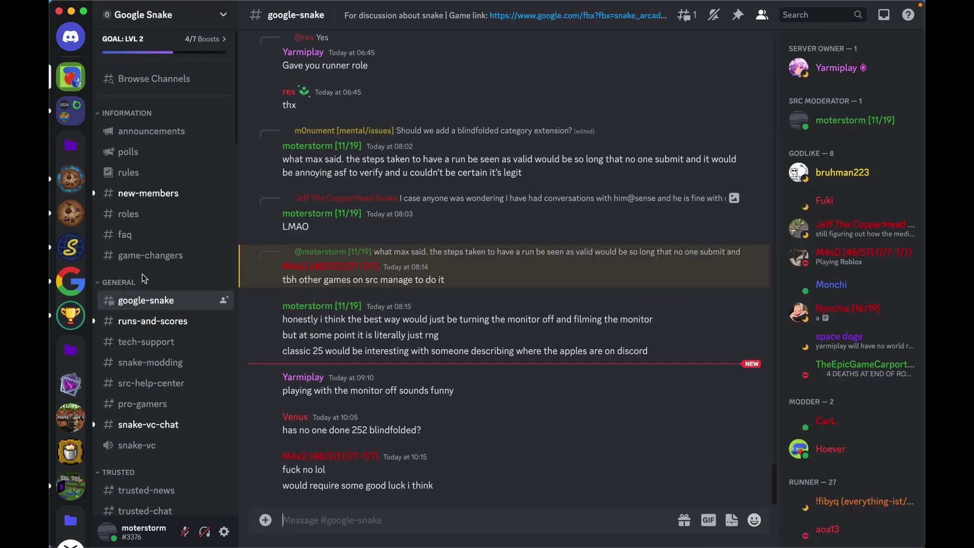
# Step: Open a Google Snake server channel, then switch to another desktop
pyautogui.click(152, 320)
pyautogui.hotkey('ctrl', 'Right')
pyautogui.hotkey('ctrl', 'Right')
pyautogui.hotkey('ctrl', 'Right')
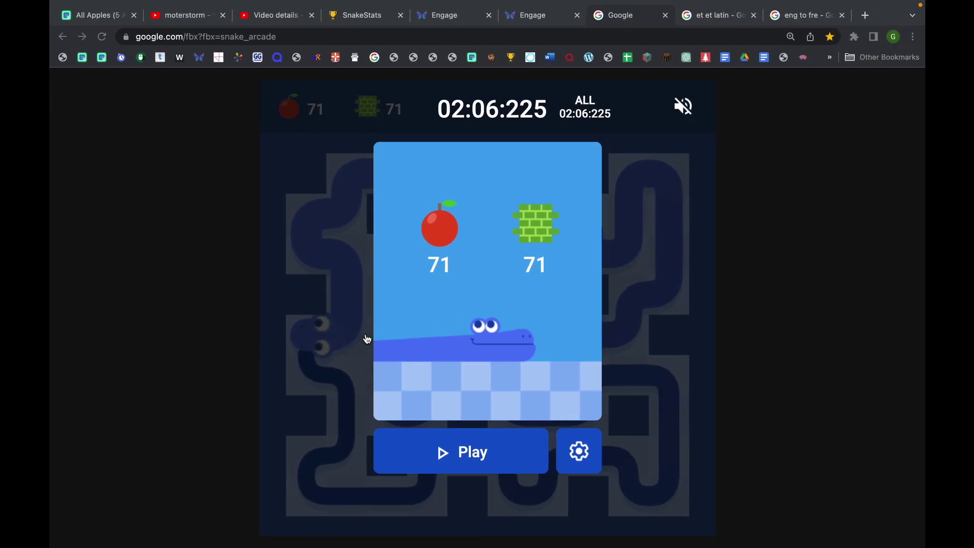